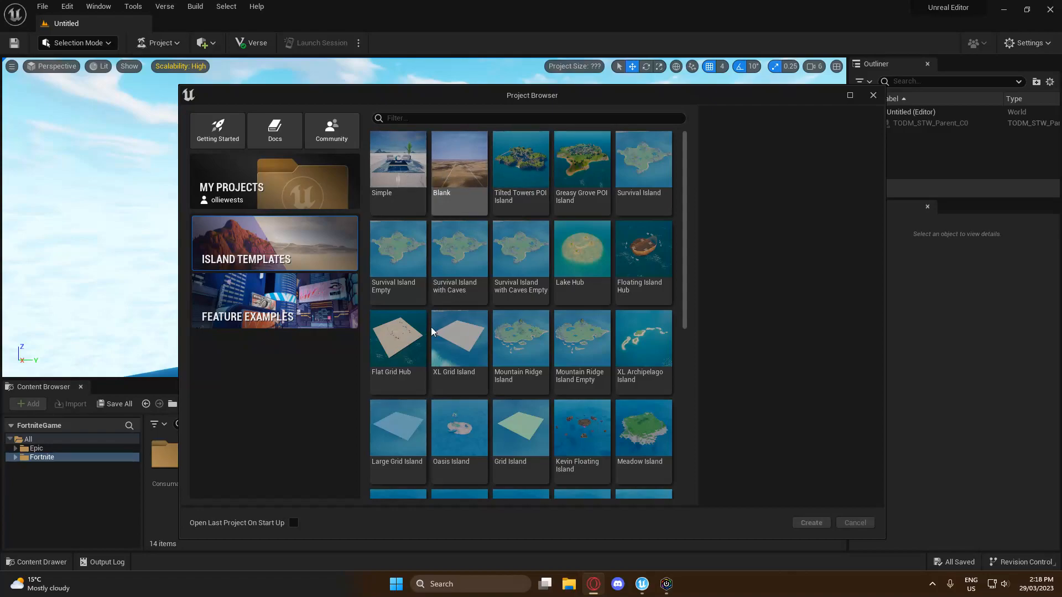
- Create a new project named TestProject from the Blank island template
scroll(491, 318, down, 2)
scroll(548, 406, up, 2)
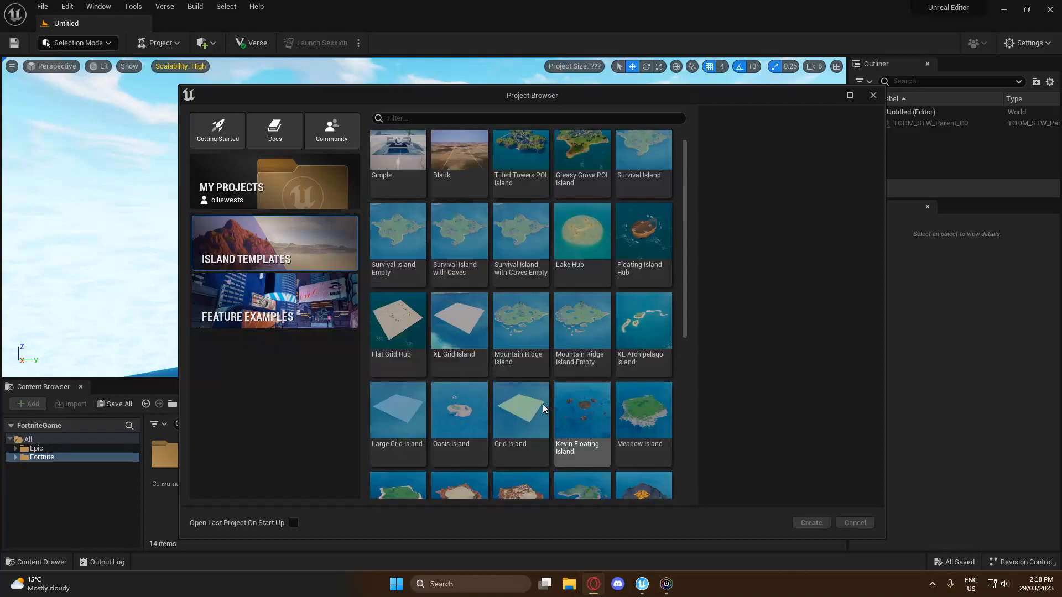
click(453, 173)
drag(681, 472, 605, 472)
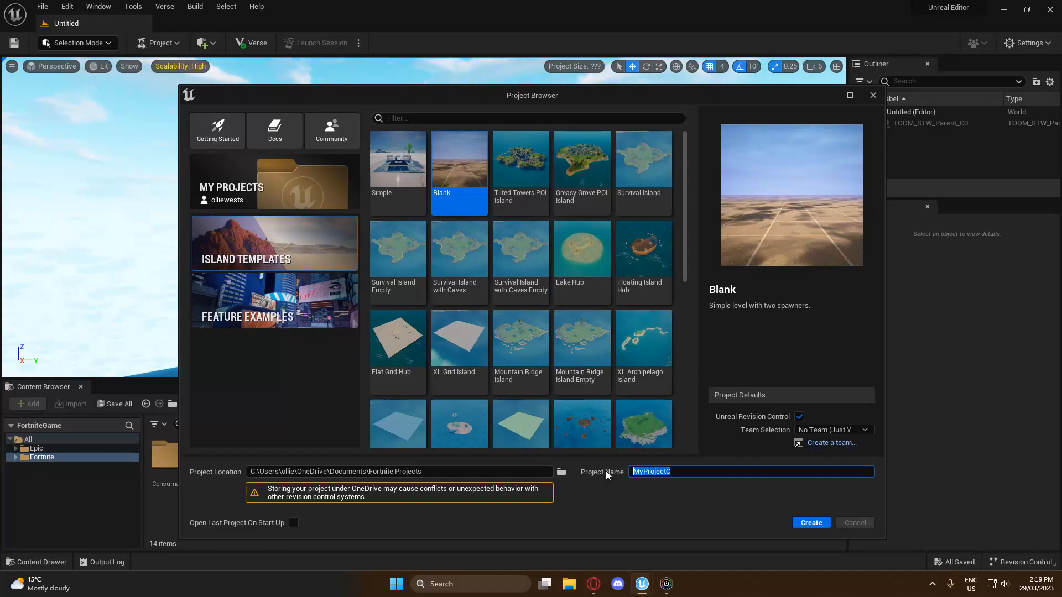
text(Test )
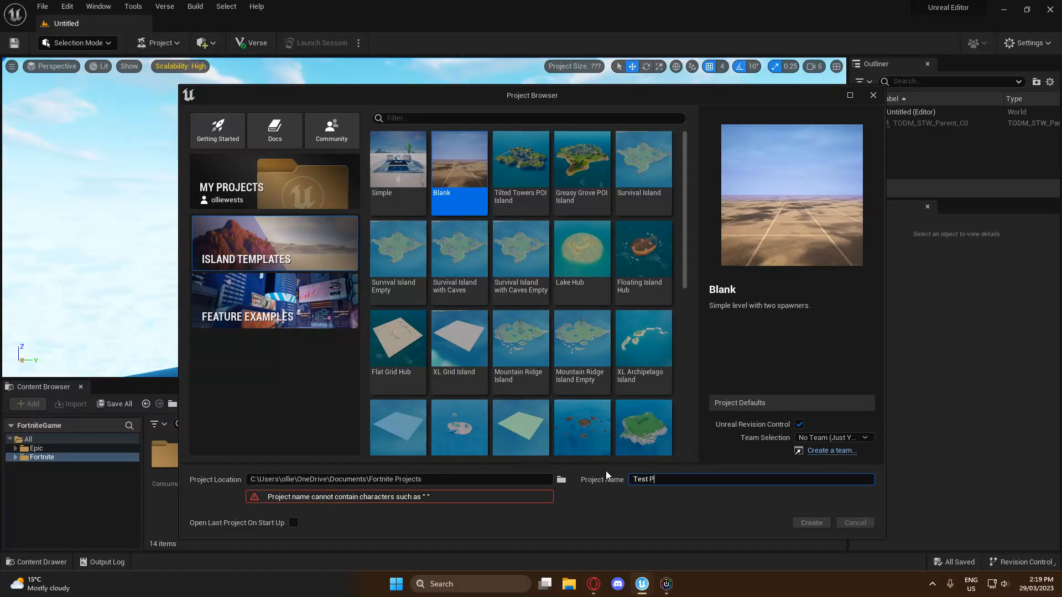
text(Project)
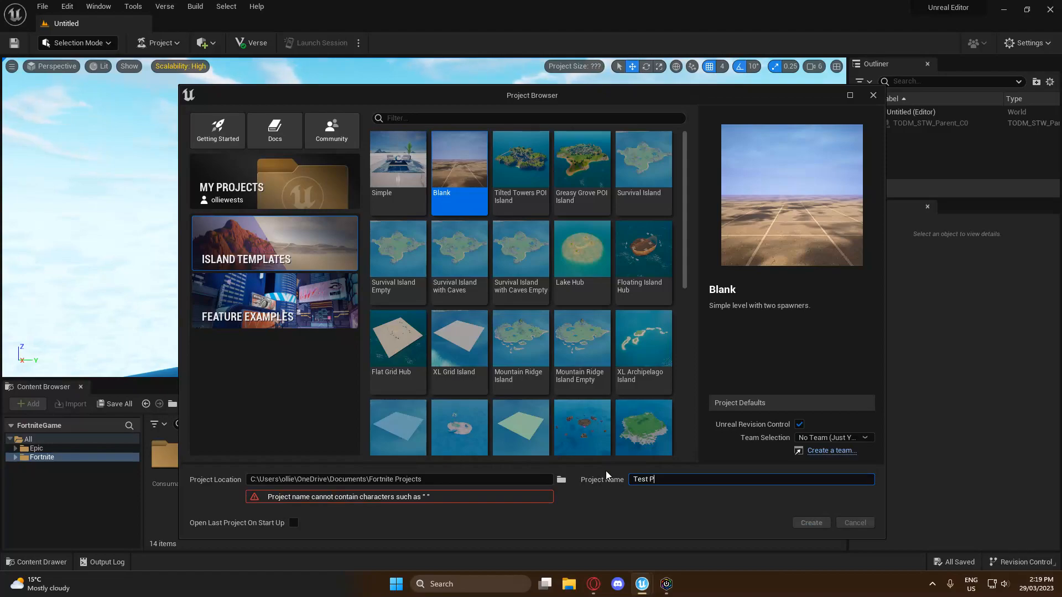
key(ctrl+Left)
key(BackSpace)
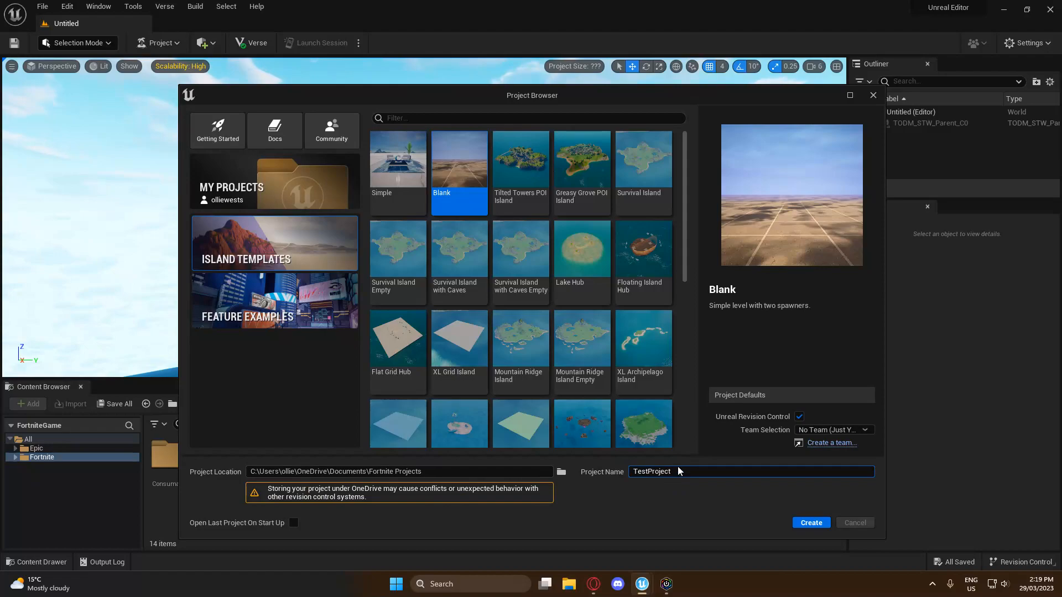
click(809, 523)
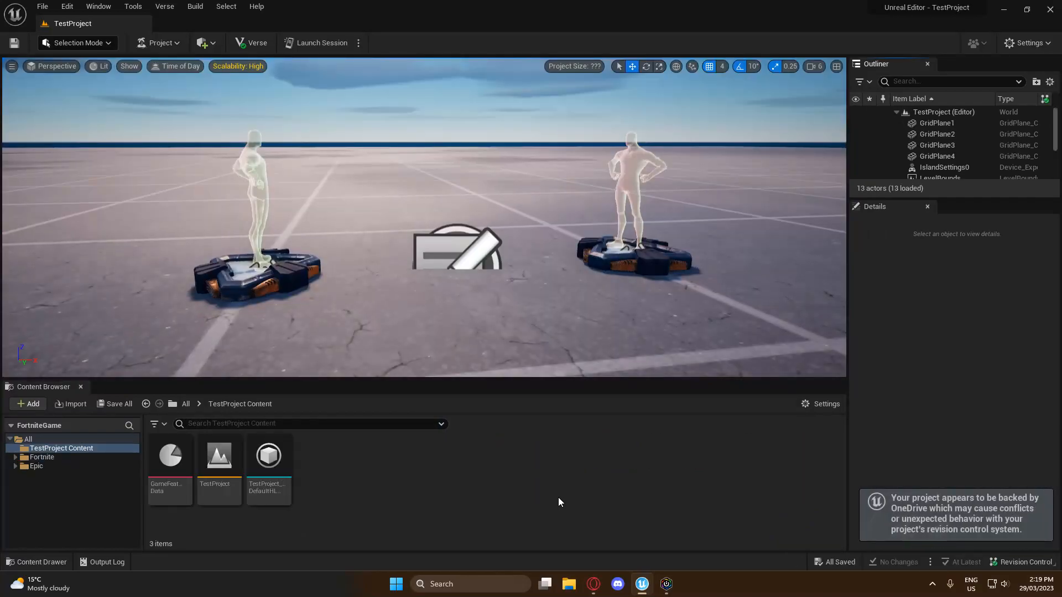
- Survey the blank level around the two spawn pads from a distance and check the available editor modes
right_drag(576, 342, 675, 301)
key(s)
key(a)
key(a)
key(s)
key(s)
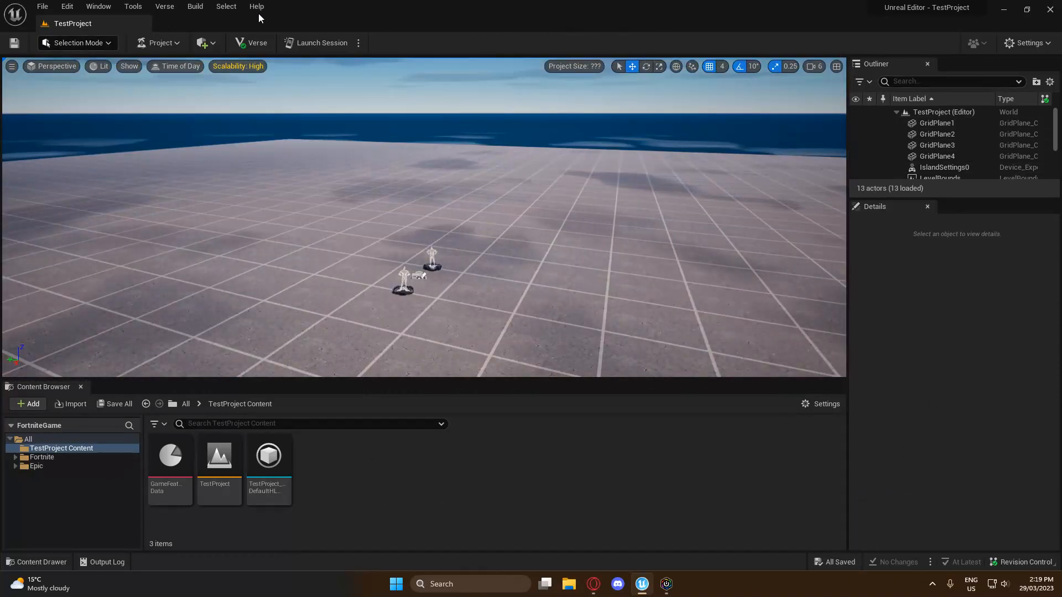
click(105, 43)
click(97, 42)
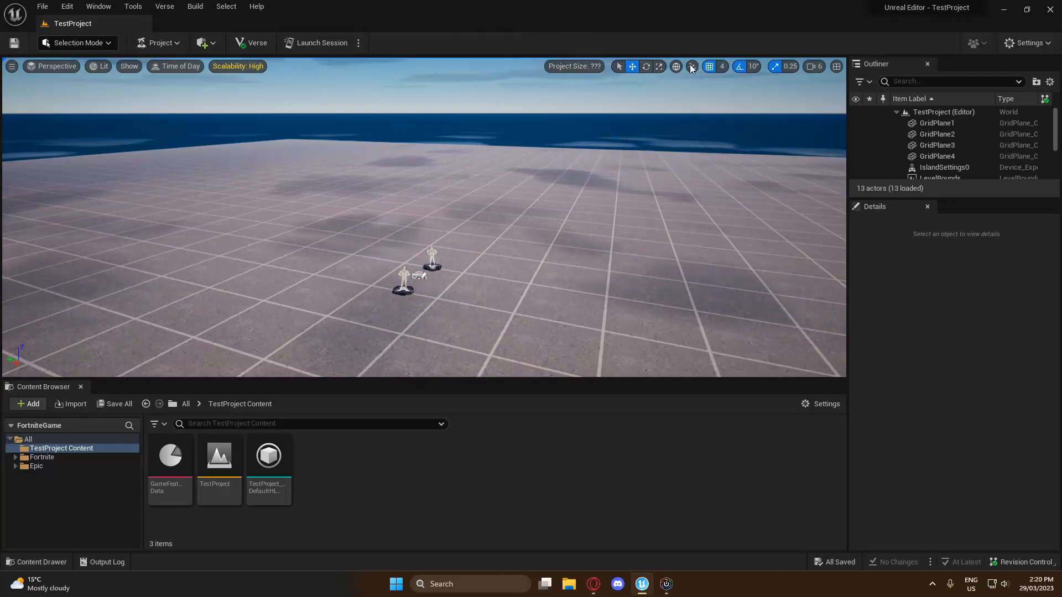
- Lower the viewport camera speed to 4 and test it by flying over the level
click(812, 69)
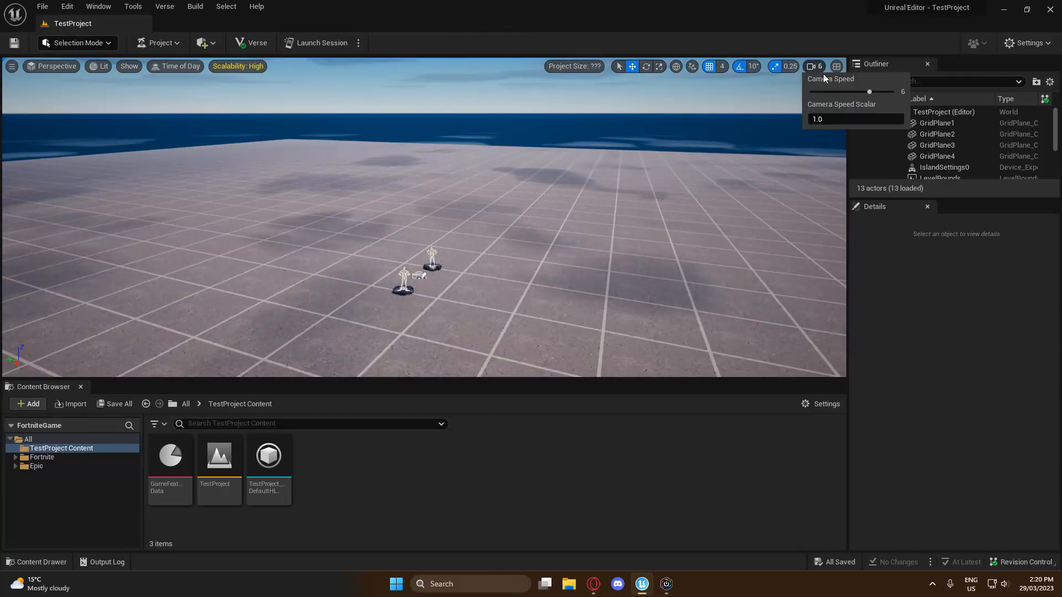
drag(868, 92, 846, 93)
right_drag(697, 161, 810, 152)
key(a)
key(d)
- Set the viewport camera speed back to 6 and test the movement above the grid floor
click(811, 68)
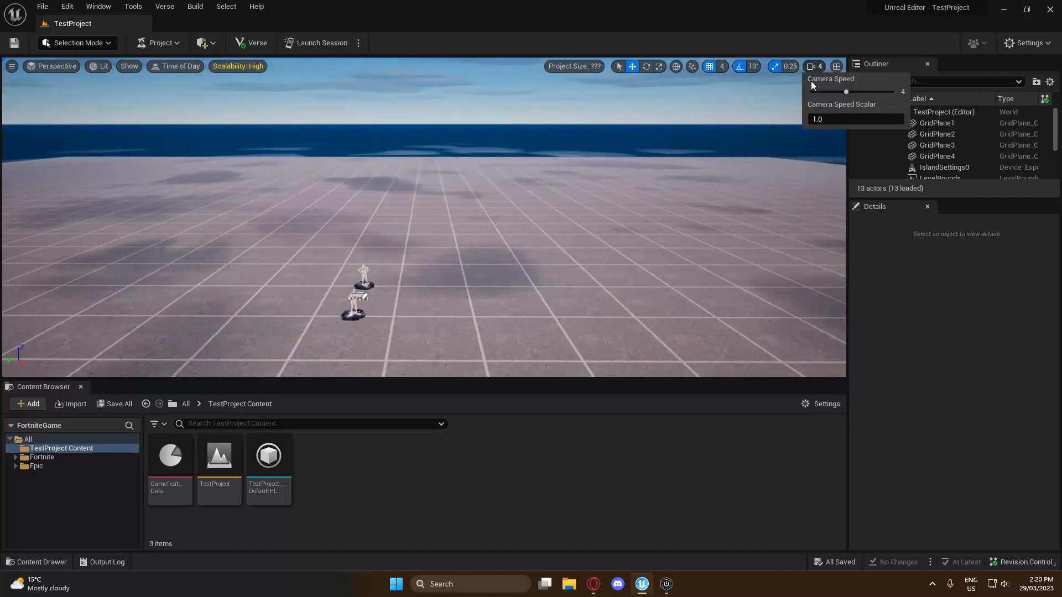
right_drag(719, 161, 675, 171)
key(a)
key(s)
key(w)
key(s)
key(w)
key(s)
key(w)
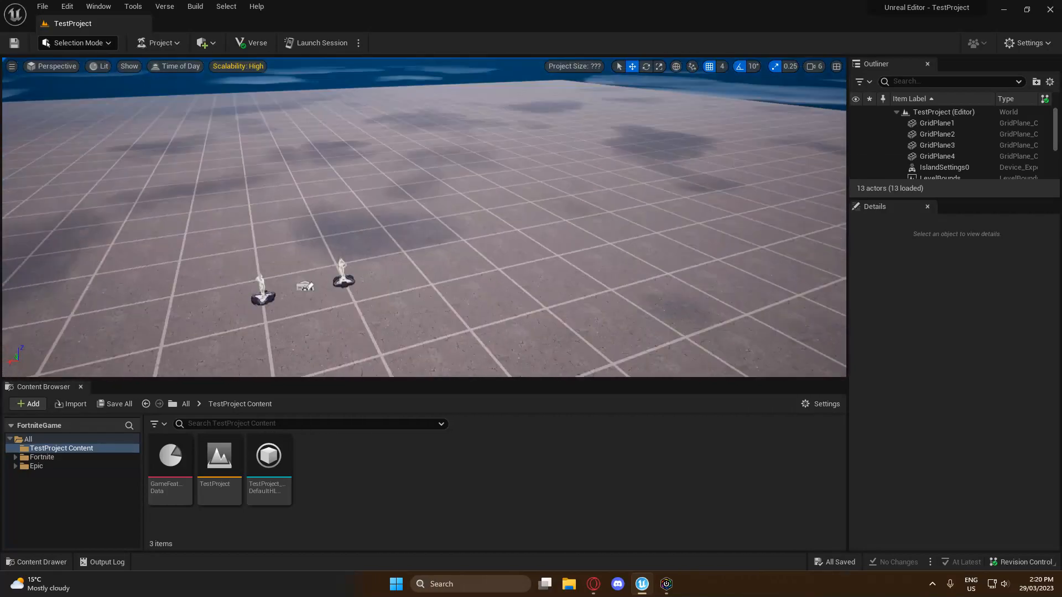
- Look through the level's actor list and select the GridPlane2 floor piece beside the spawn pads
scroll(932, 154, down, 4)
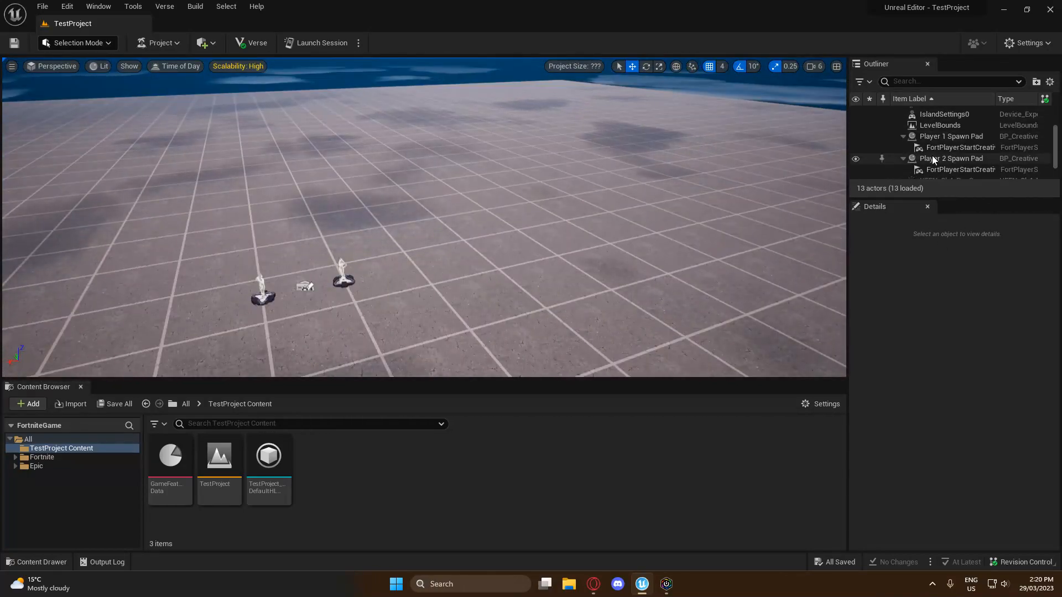
scroll(939, 167, up, 5)
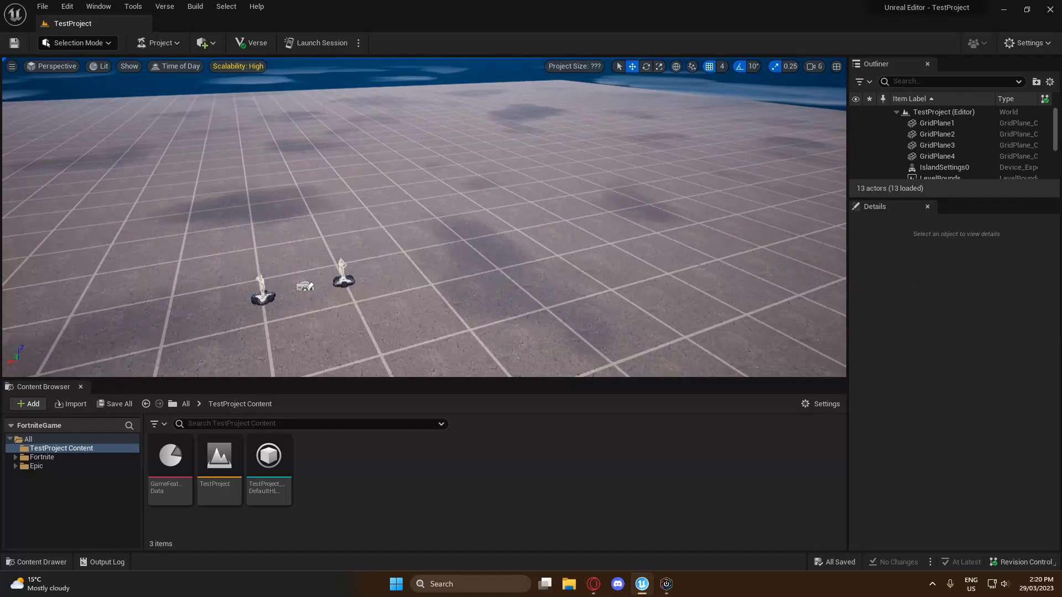
click(343, 279)
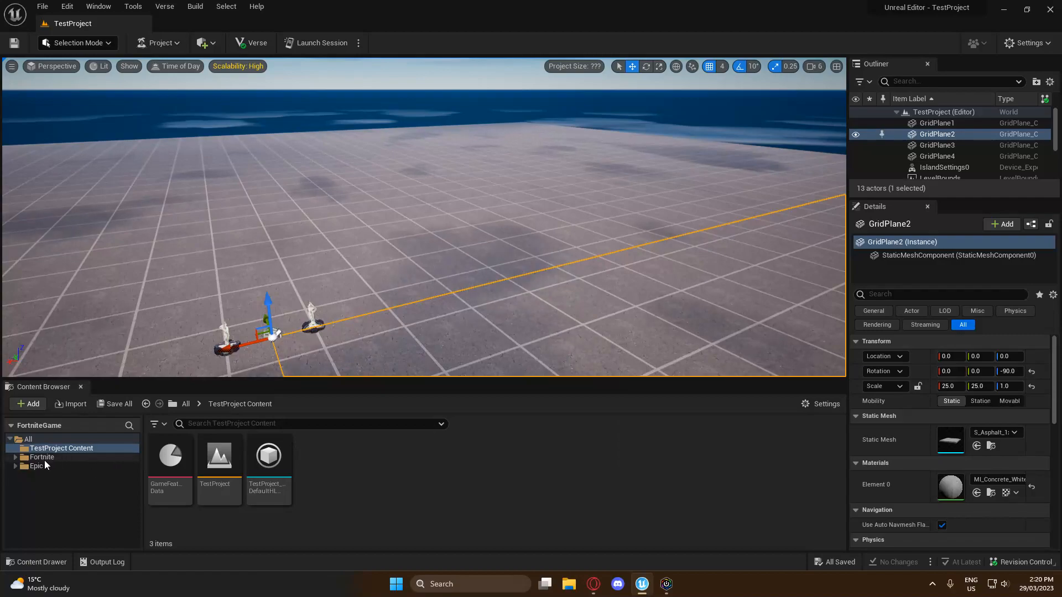
- Browse the Fortnite and Epic content folders, and return to the TestProject Content folder
click(16, 457)
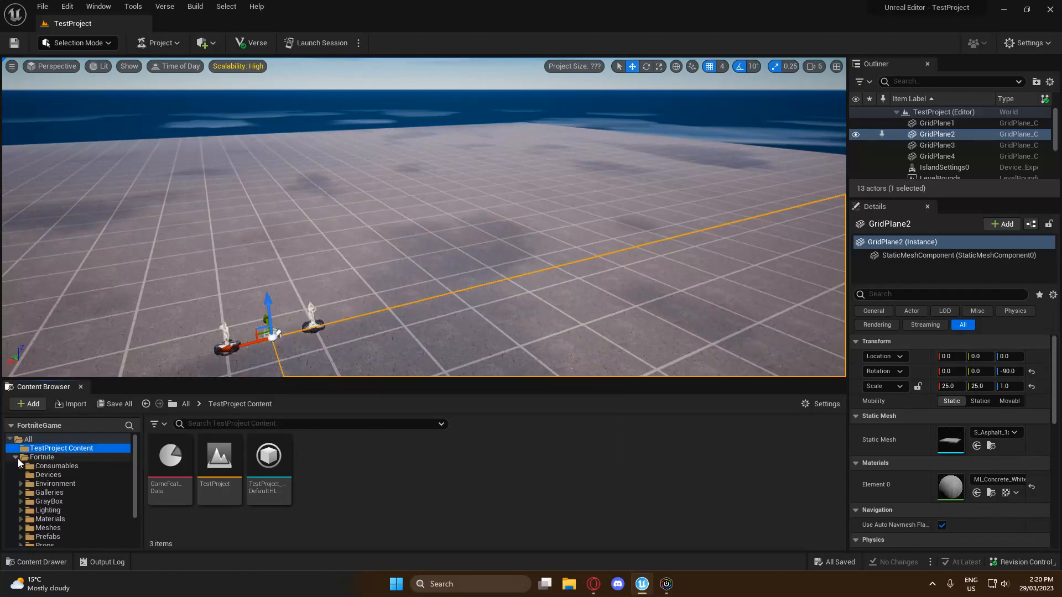
click(64, 459)
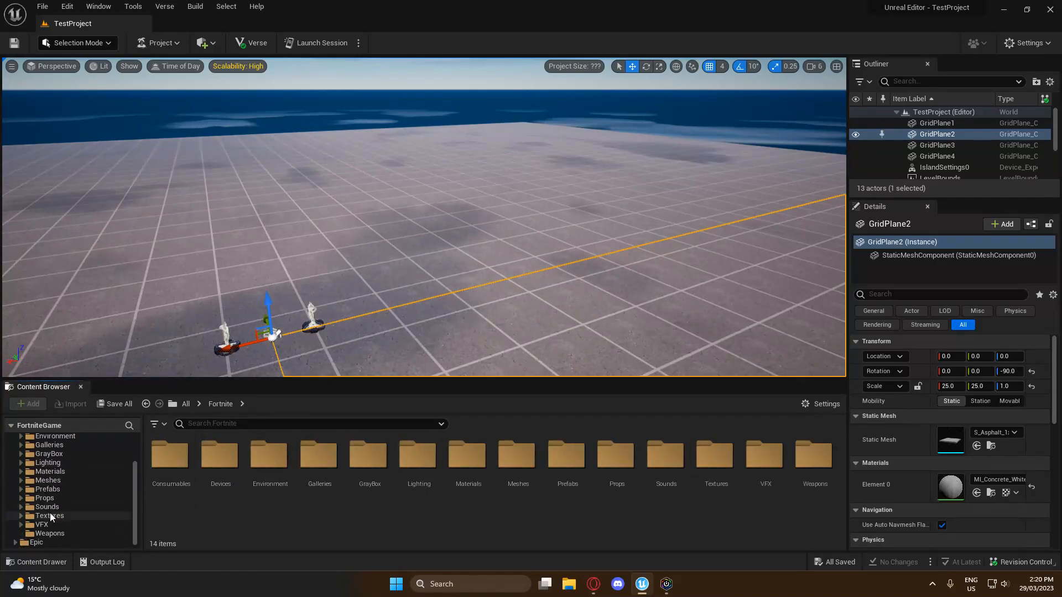
click(15, 457)
click(16, 466)
click(50, 475)
click(50, 484)
click(15, 465)
click(61, 448)
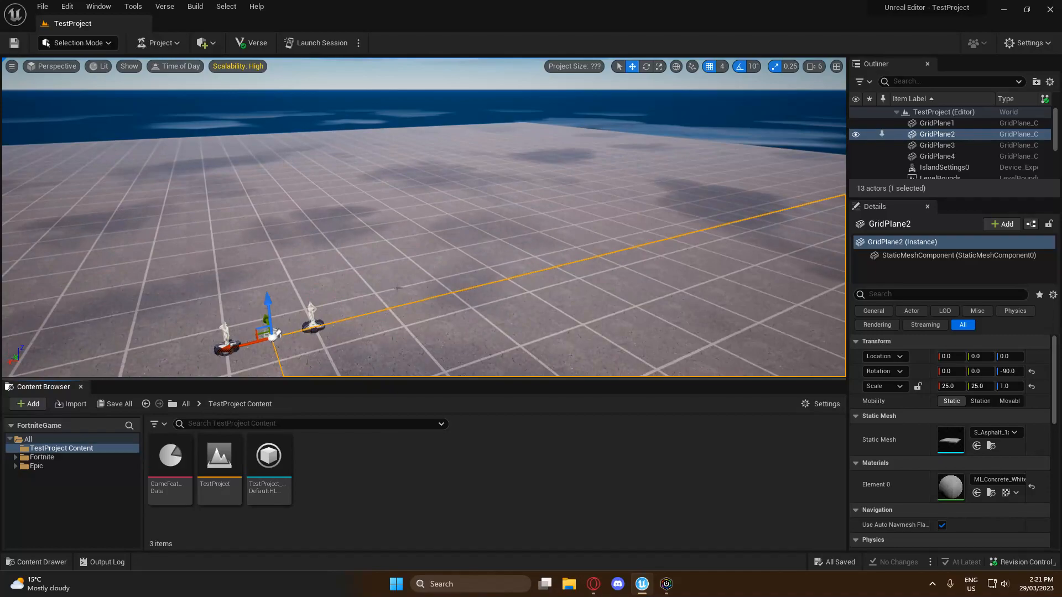
- Inspect the floor around the spawn pads by selecting GridPlane3 and GridPlane2 in turn
click(443, 232)
right_drag(443, 232, 575, 248)
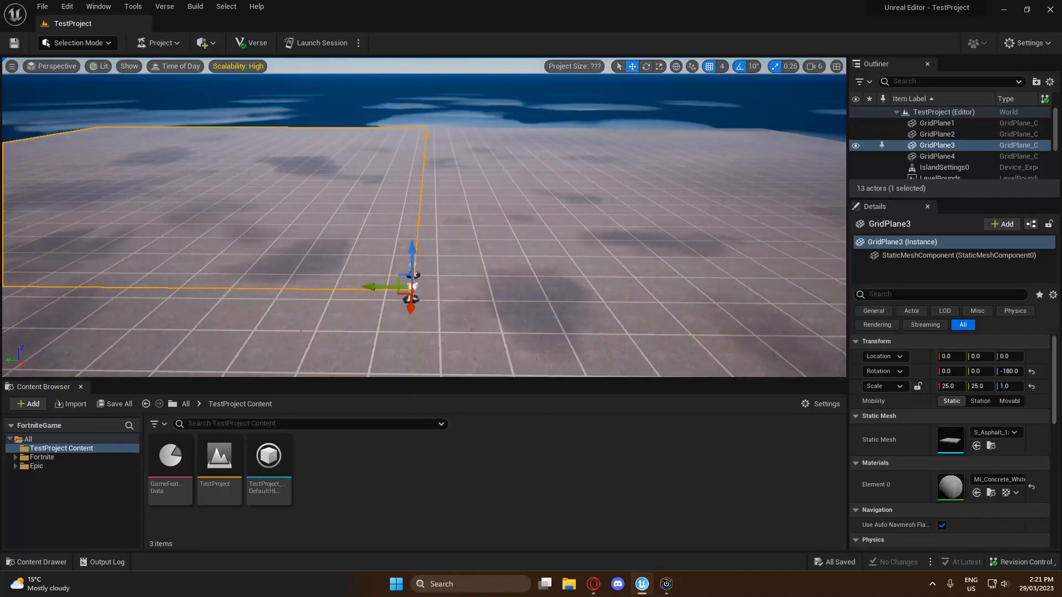
right_drag(424, 221, 467, 221)
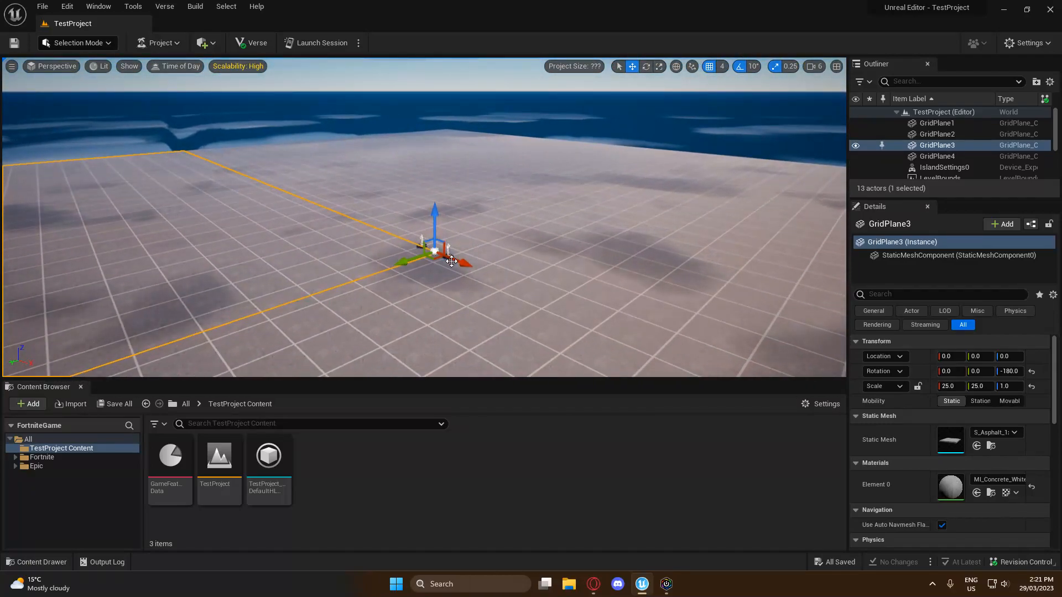
key(w)
mouse_move(479, 293)
right_down()
mouse_move(480, 280)
mouse_move(492, 296)
mouse_move(481, 301)
right_up()
click(492, 204)
- Switch the editor from Selection mode to Landscape mode
click(101, 40)
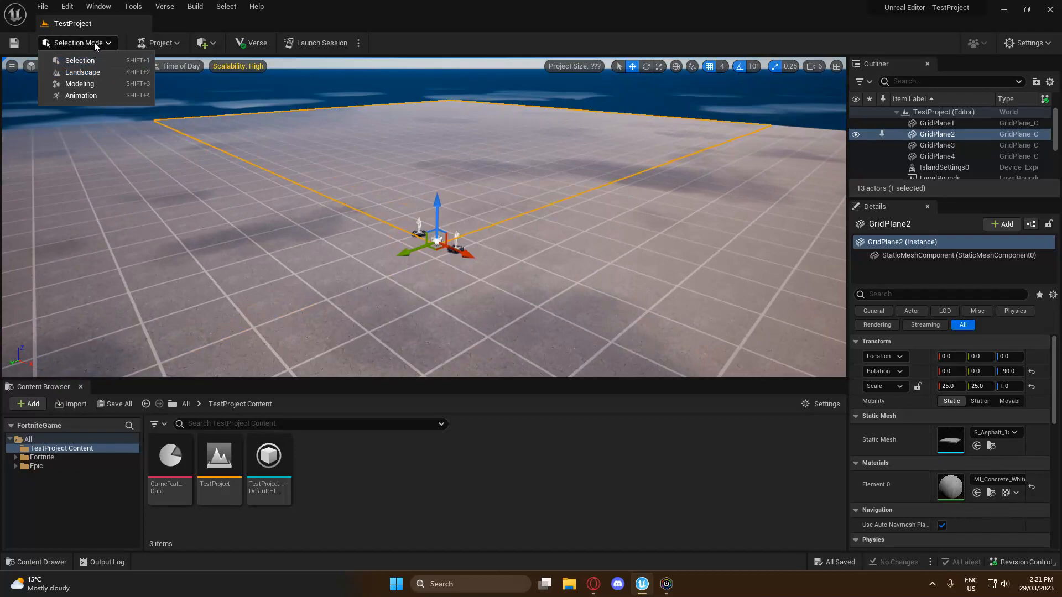
click(94, 42)
click(89, 44)
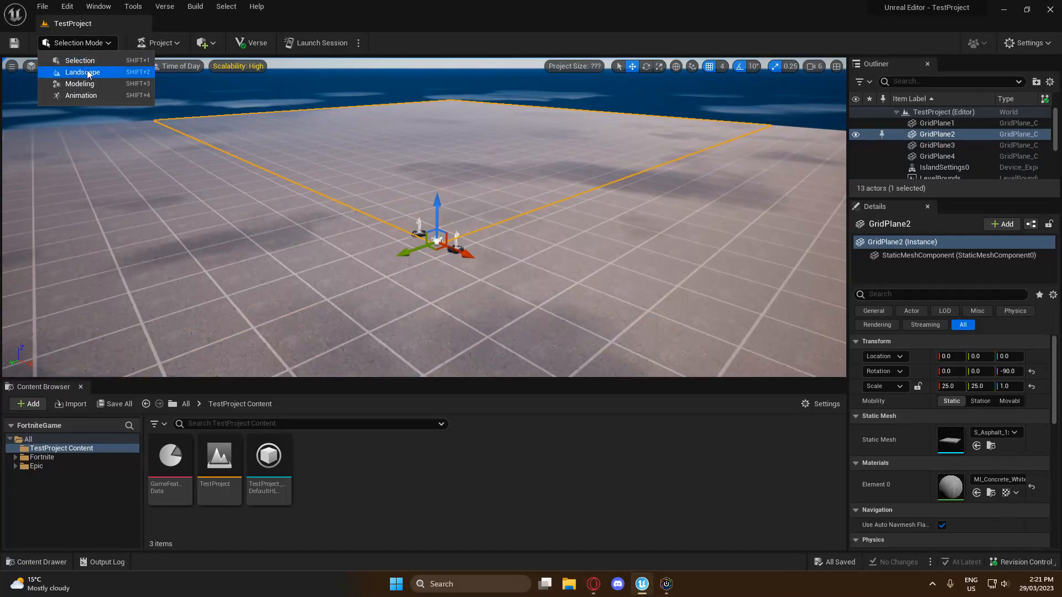
click(86, 74)
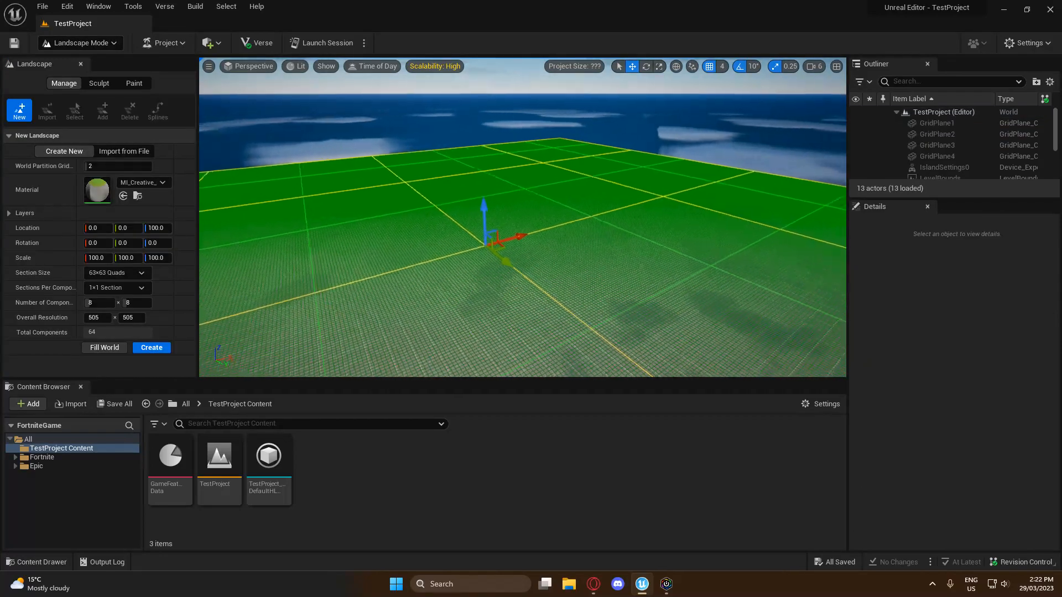
- Create a new landscape with 8 × 8 components, 63×63-quad sections and a scale of 100 on every axis
right_drag(383, 316, 514, 308)
right_drag(383, 315, 199, 301)
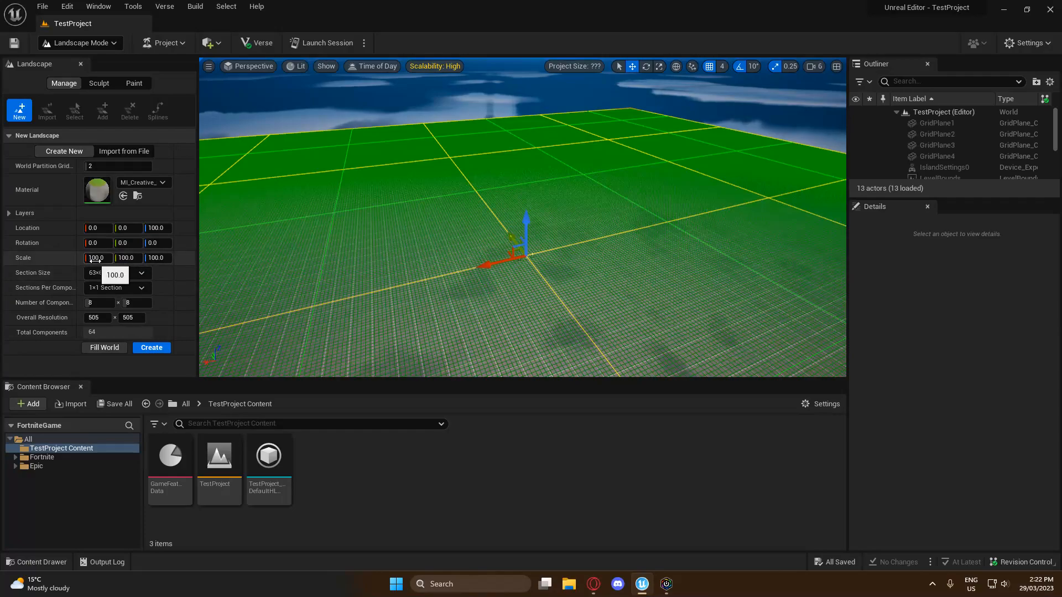
right_drag(387, 244, 454, 213)
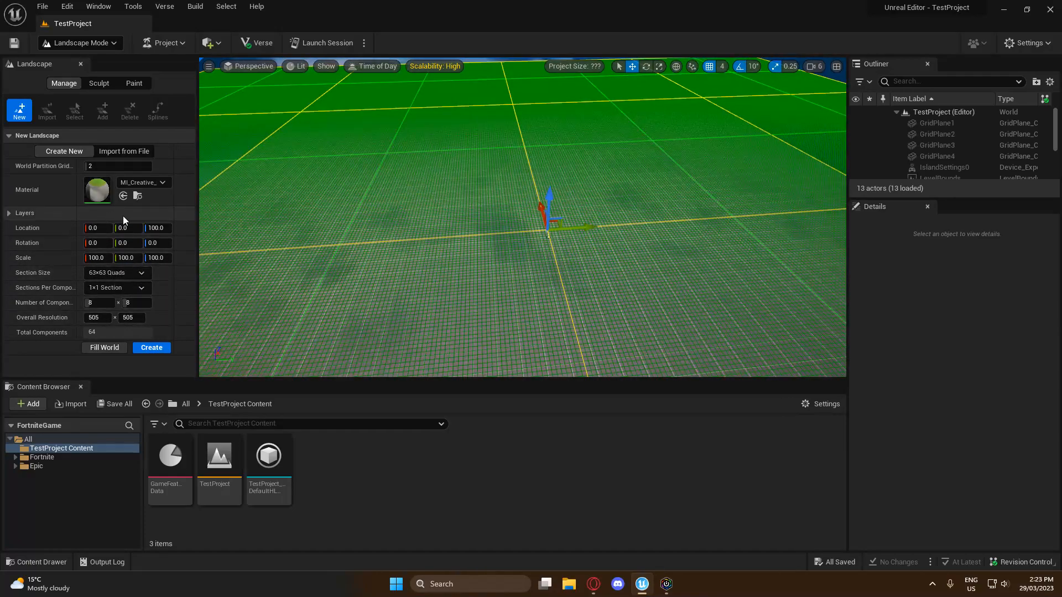
click(151, 347)
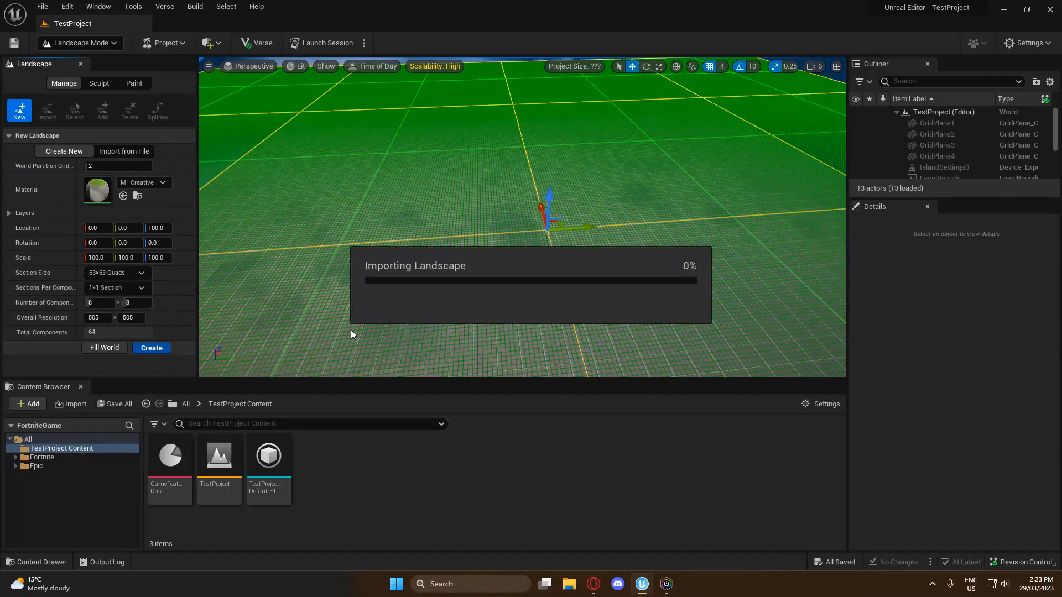
right_click(482, 298)
mouse_move(444, 238)
right_down()
mouse_move(553, 199)
mouse_move(719, 213)
mouse_move(531, 215)
mouse_move(470, 249)
mouse_move(424, 214)
right_up()
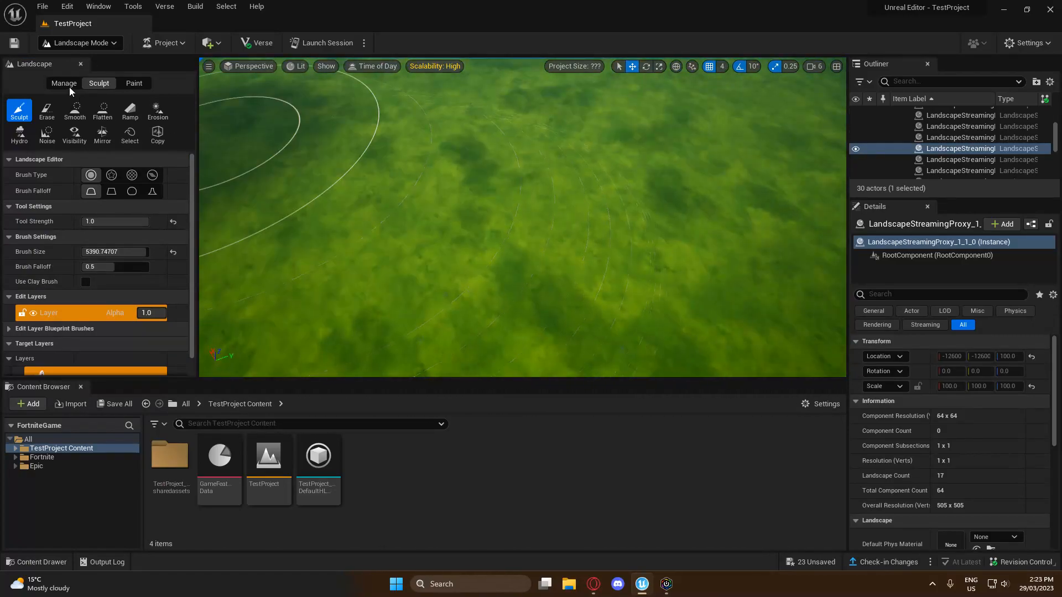
- Check the landscape Manage tools, and return to the Sculpt tools to review their brush and strength settings
click(66, 84)
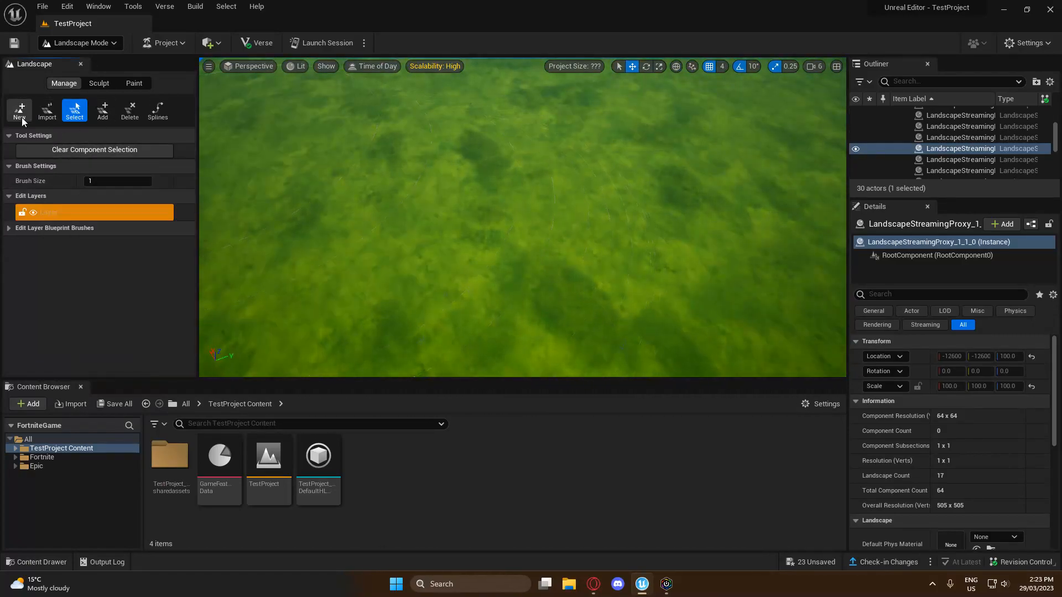
click(100, 83)
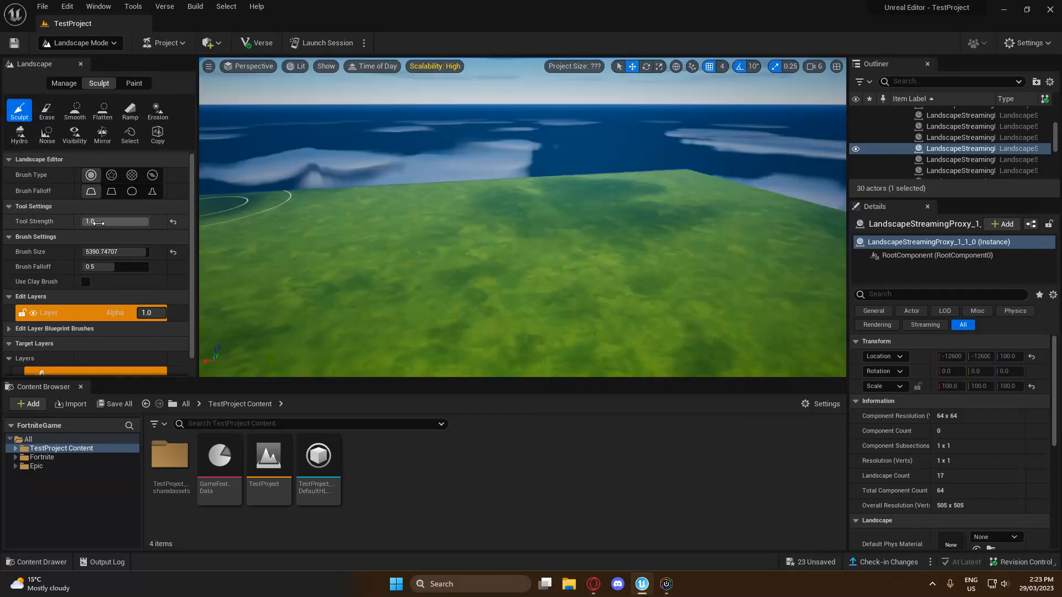
scroll(106, 199, down, 1)
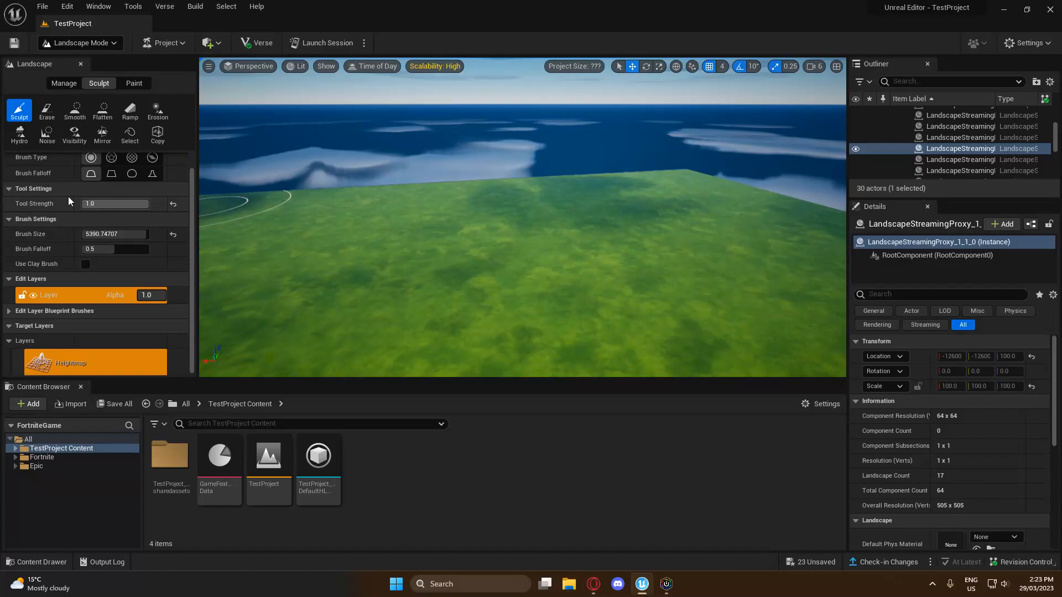
scroll(117, 205, up, 1)
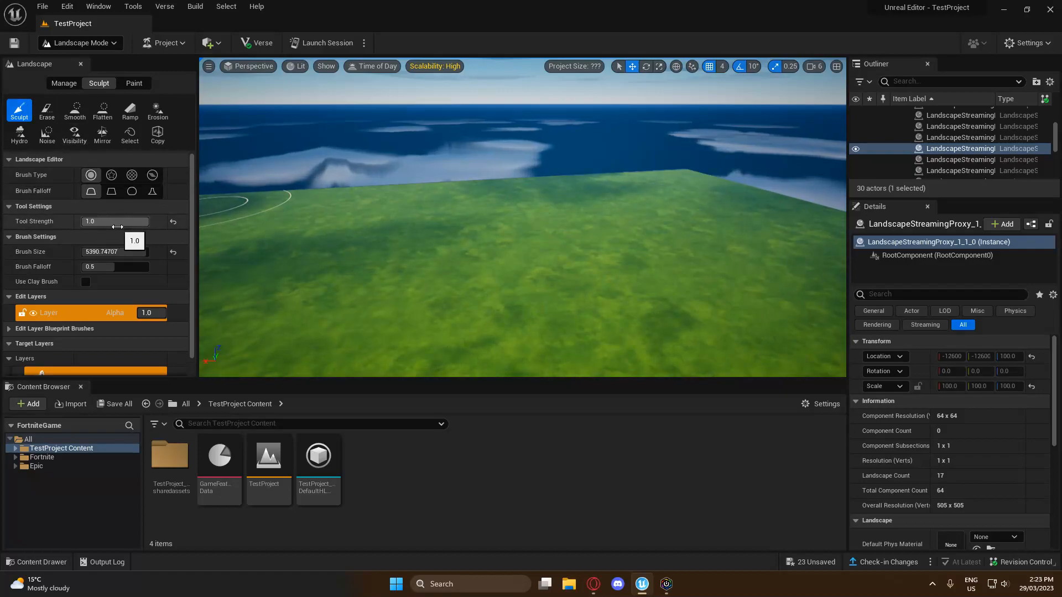
mouse_move(121, 251)
right_down()
mouse_move(121, 204)
mouse_move(121, 259)
right_up()
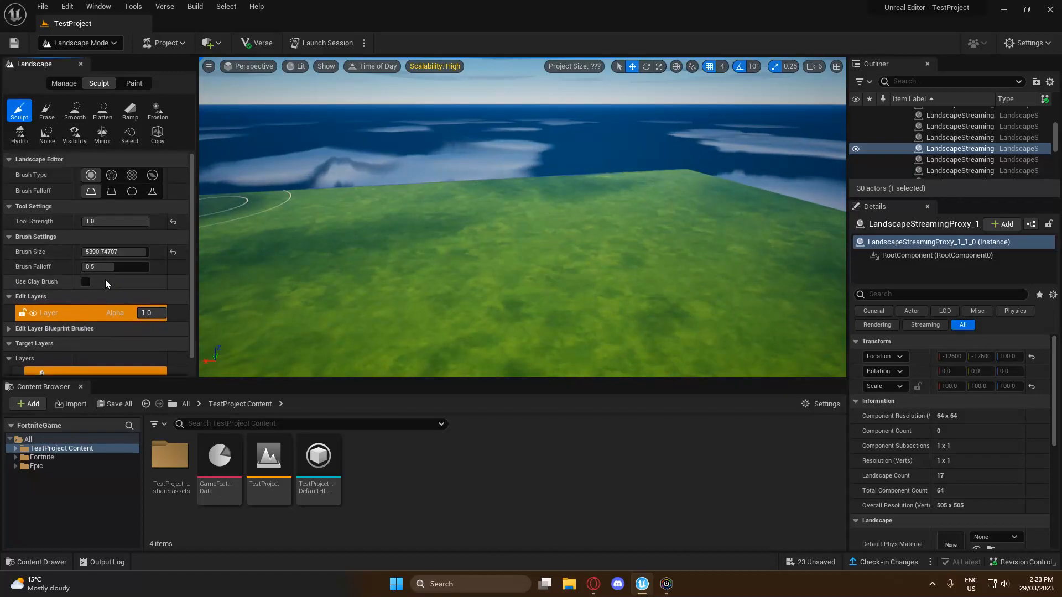
- Lower the sculpt tool strength to about 0.7 and raise a range of large mountains across the landscape
drag(127, 221, 121, 221)
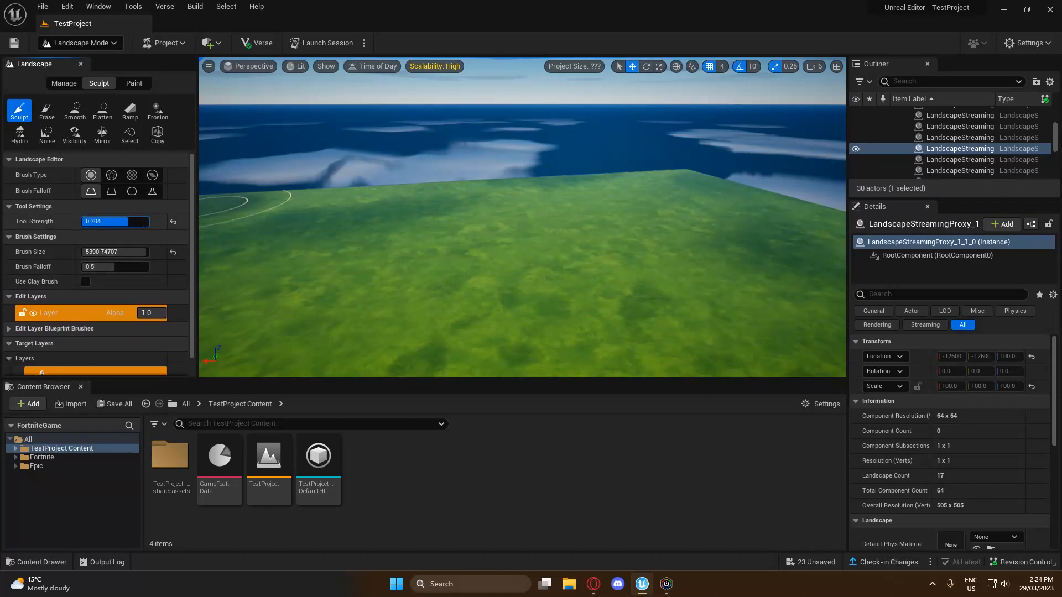
mouse_move(348, 268)
mouse_down()
mouse_move(363, 253)
mouse_move(525, 260)
mouse_up()
key(s)
mouse_move(553, 207)
right_down()
mouse_move(547, 218)
mouse_move(559, 216)
right_up()
mouse_move(557, 207)
mouse_down()
mouse_move(562, 161)
mouse_move(691, 194)
mouse_move(515, 173)
mouse_up()
drag(327, 219, 279, 227)
right_drag(280, 226, 520, 227)
key(a)
drag(310, 251, 349, 317)
right_drag(349, 316, 437, 327)
key(a)
drag(346, 315, 404, 256)
drag(566, 263, 484, 297)
mouse_move(484, 297)
right_down()
mouse_move(569, 243)
mouse_move(677, 274)
right_up()
key(a)
key(a)
- Set the sculpt tool strength to 0.192 and raise gentler hills at the foot of the mountains
drag(126, 222, 93, 222)
right_drag(387, 235, 377, 294)
key(s)
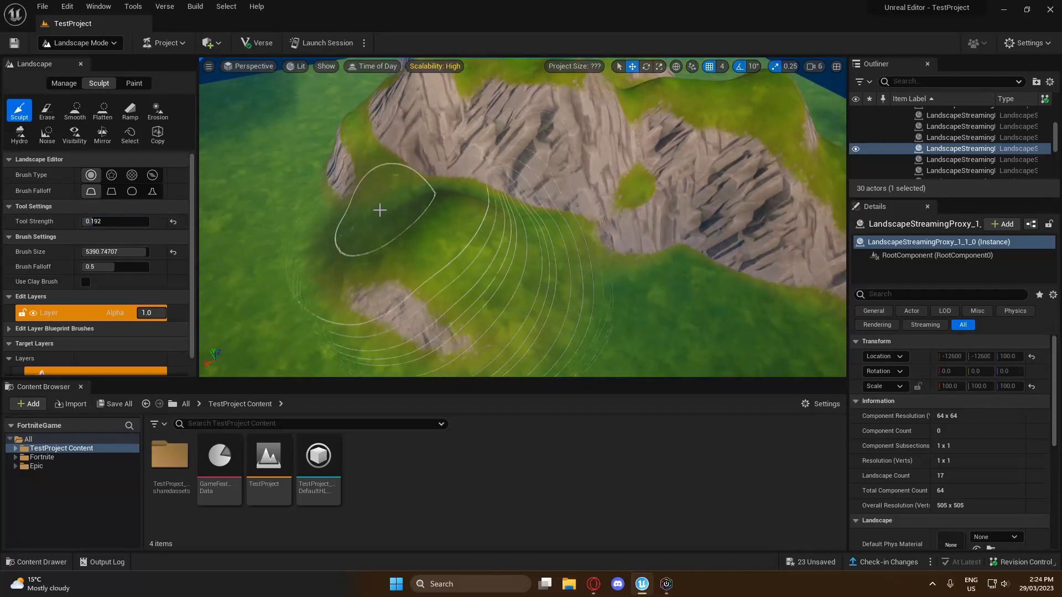
drag(498, 252, 652, 275)
right_drag(512, 232, 512, 187)
- Set the sculpt tool strength to 0.656 and brush size to about 989, and raise small steep peaks beside the cliffs
mouse_move(110, 221)
mouse_down()
mouse_move(127, 221)
mouse_move(101, 252)
mouse_up()
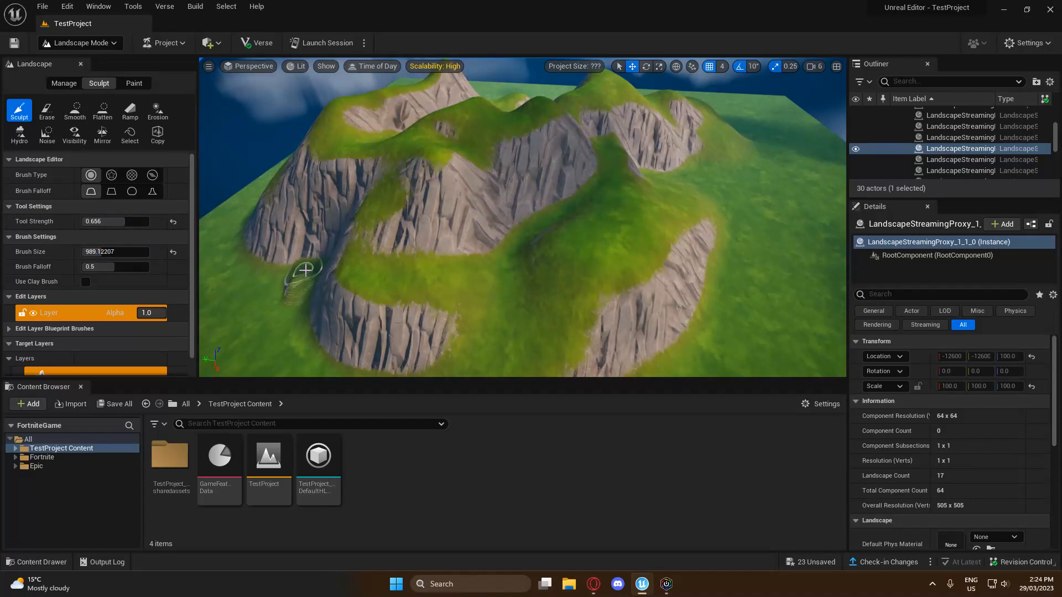
key(w)
right_drag(310, 256, 392, 307)
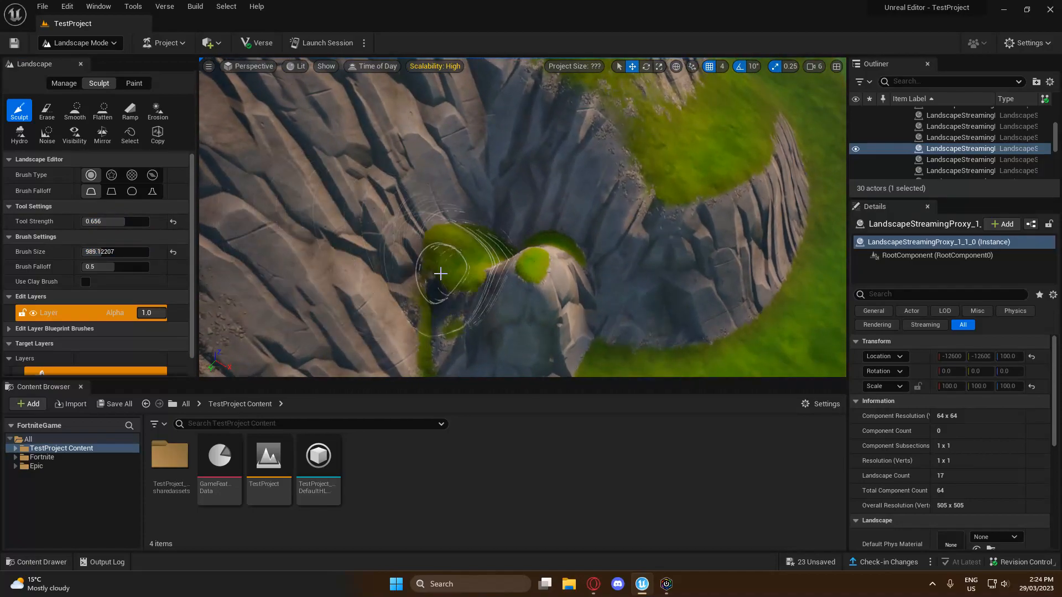
mouse_move(446, 203)
right_down()
mouse_move(376, 133)
mouse_move(298, 160)
mouse_move(431, 191)
mouse_move(465, 174)
mouse_move(353, 209)
right_up()
key(s)
key(d)
- Use the Erase tool to lower the terrain in the recess between the cliffs at the mountain's foot
click(46, 112)
key(a)
key(w)
mouse_move(398, 258)
mouse_down()
mouse_move(512, 256)
mouse_move(396, 225)
mouse_move(504, 206)
mouse_move(529, 301)
mouse_up()
mouse_move(529, 297)
right_down()
mouse_move(525, 271)
mouse_move(519, 285)
right_up()
key(s)
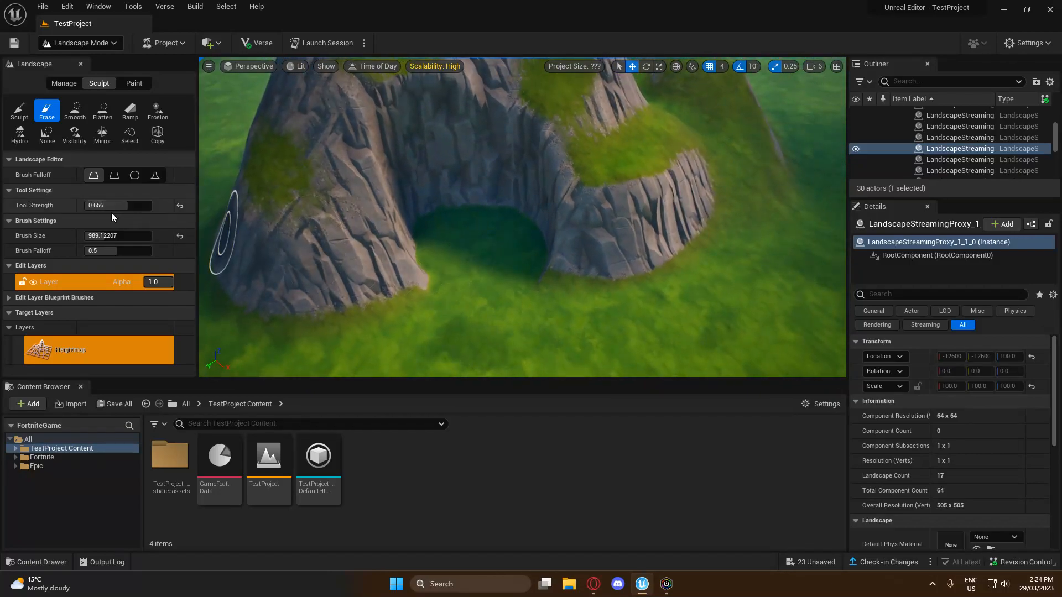
key(d)
right_drag(380, 259, 326, 216)
- Smooth the rocky hillsides around the mountain's foot with the Smooth tool at strength 0.864 and brush size about 3899
click(82, 115)
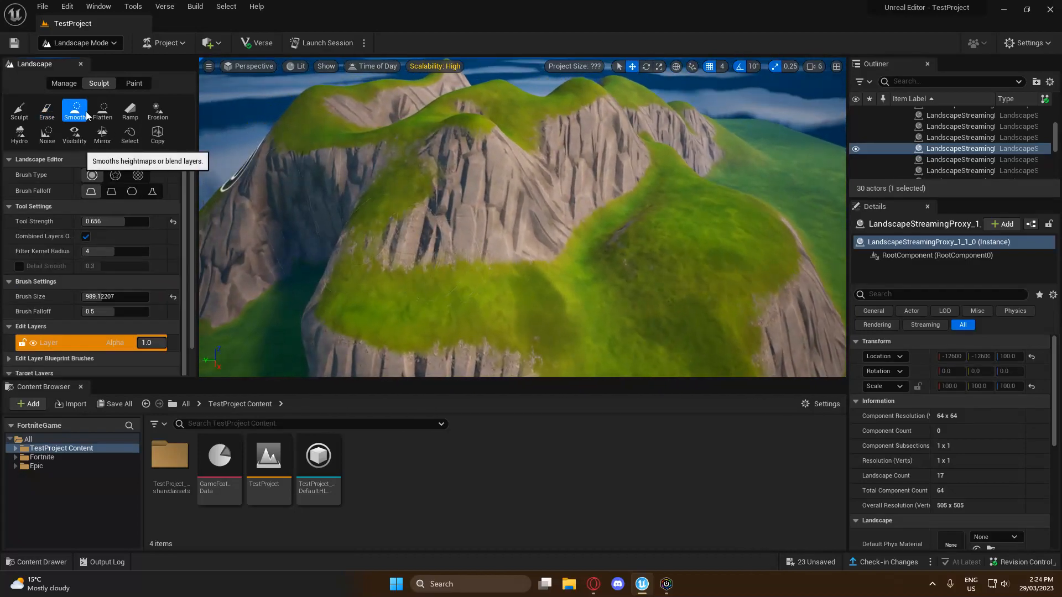
key(s)
key(d)
right_drag(332, 171, 251, 185)
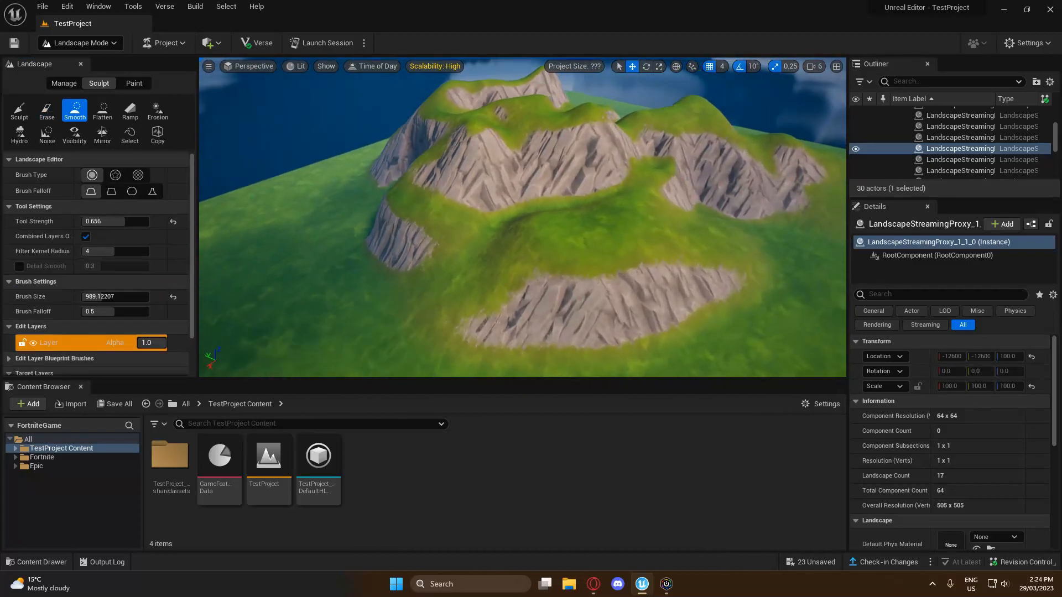
right_drag(481, 240, 489, 239)
drag(110, 221, 136, 221)
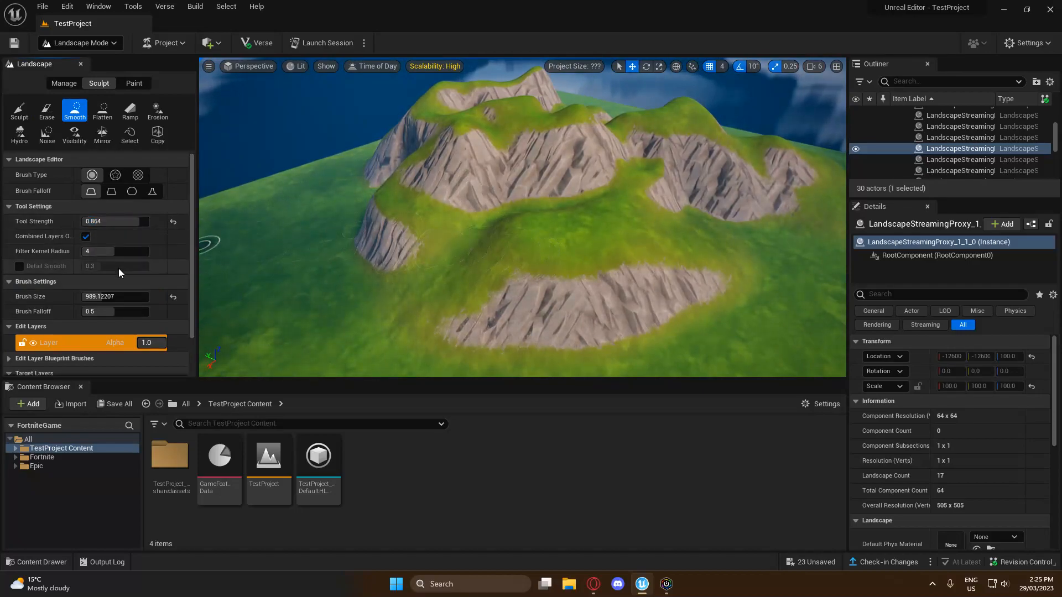
drag(108, 296, 166, 296)
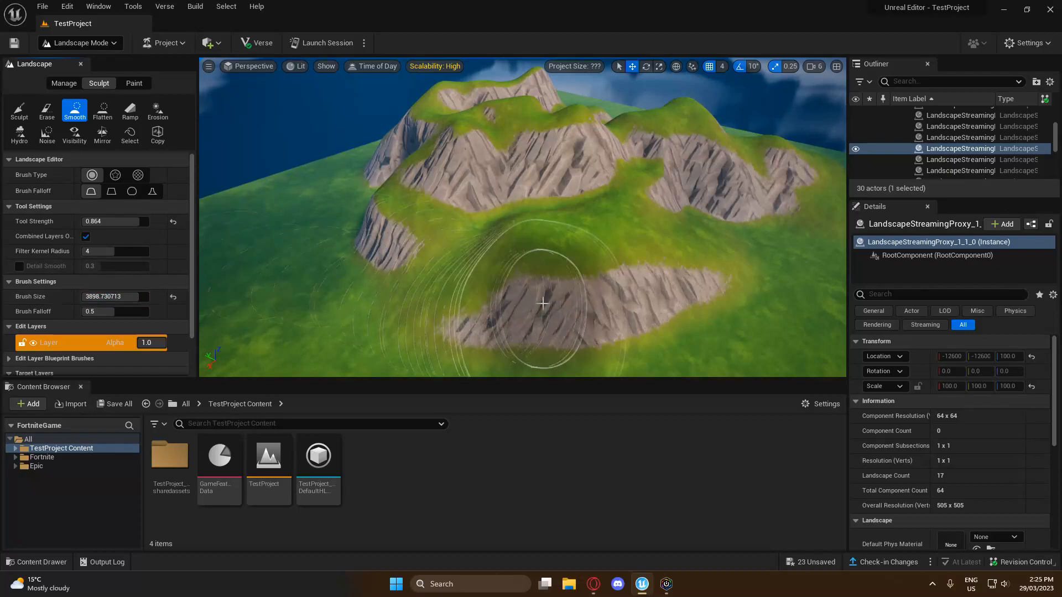
mouse_move(524, 255)
mouse_down()
mouse_move(671, 230)
mouse_move(635, 208)
mouse_move(517, 218)
mouse_move(457, 203)
mouse_up()
mouse_move(458, 203)
right_down()
mouse_move(462, 166)
mouse_move(497, 249)
mouse_move(530, 237)
mouse_move(382, 228)
mouse_move(331, 266)
mouse_move(287, 232)
mouse_move(255, 238)
mouse_move(221, 277)
mouse_move(287, 238)
mouse_move(399, 204)
right_up()
right_drag(498, 201, 389, 152)
mouse_move(514, 220)
right_down()
mouse_move(508, 174)
mouse_move(365, 174)
right_up()
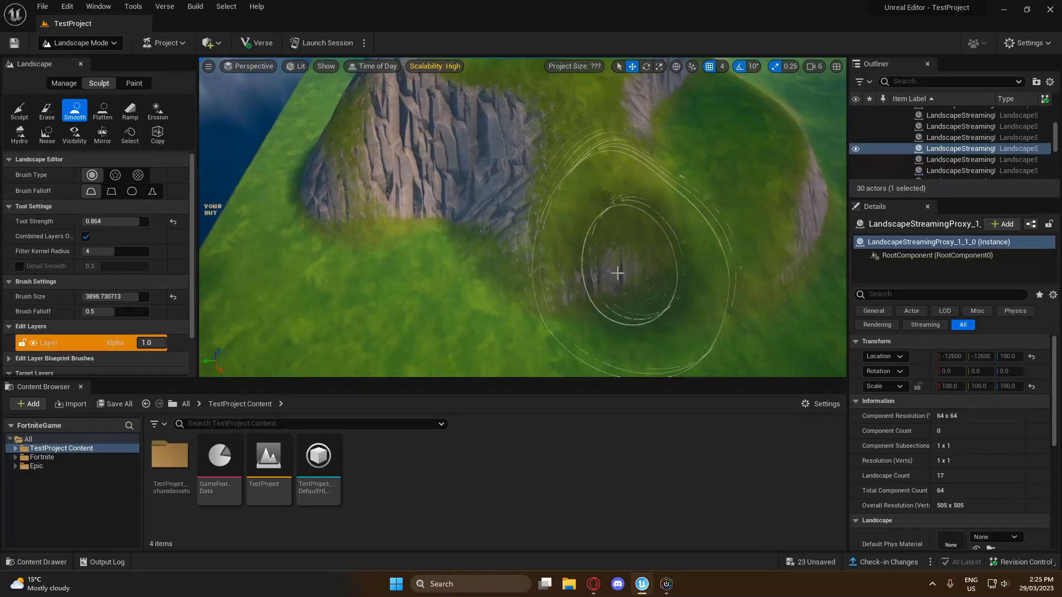
mouse_move(498, 228)
right_down()
mouse_move(517, 194)
mouse_move(564, 197)
mouse_move(531, 208)
mouse_move(553, 199)
mouse_move(548, 210)
right_up()
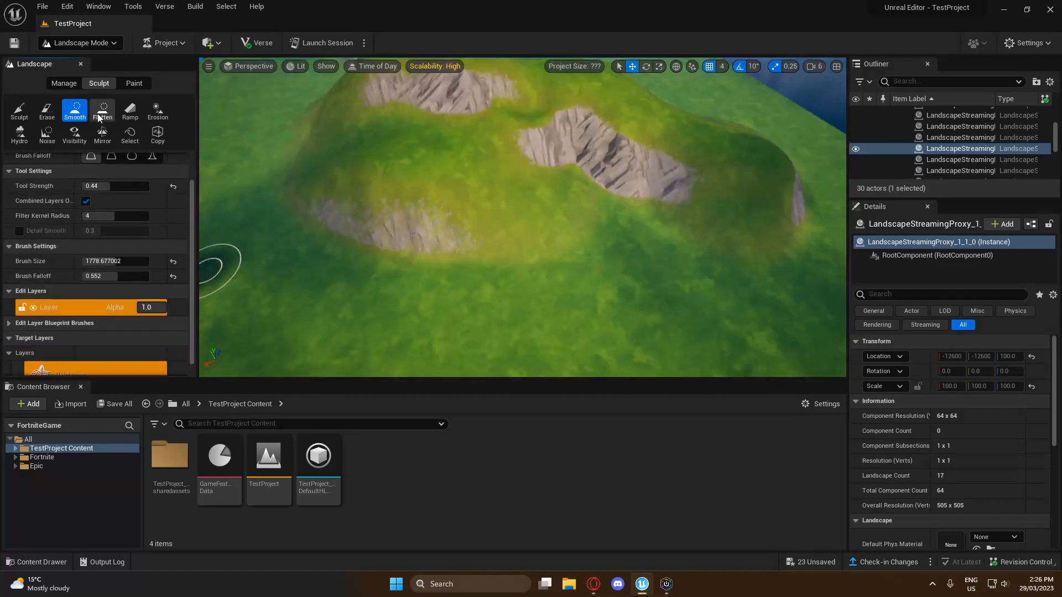
- Flatten a level terrace into the lower hillside at strength 0.44 with a brush size of about 1779 and falloff 0.552
click(98, 117)
mouse_move(241, 166)
right_down()
mouse_move(251, 147)
mouse_move(241, 166)
right_up()
drag(312, 222, 436, 248)
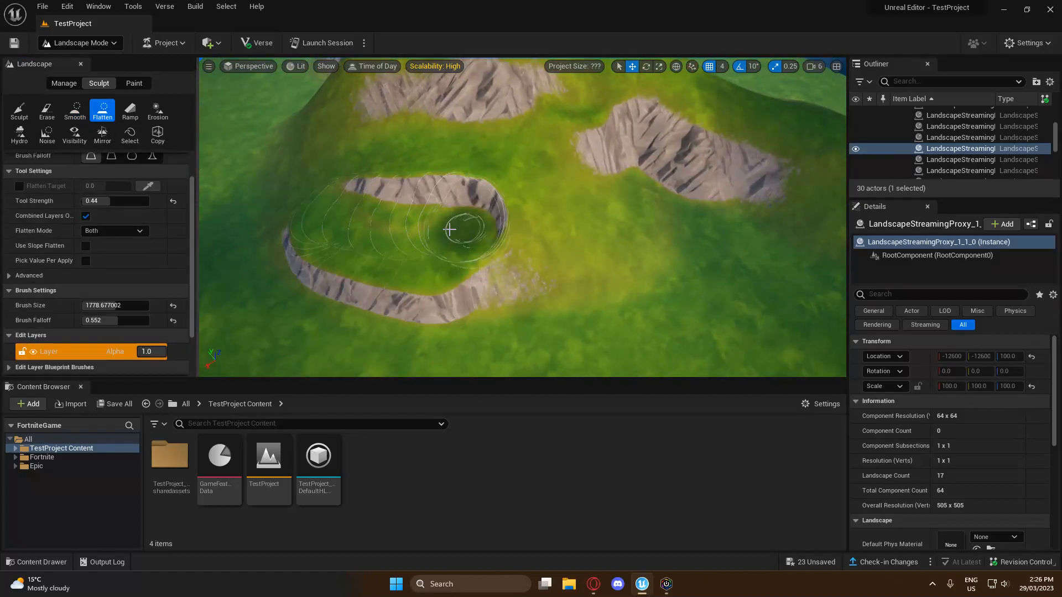
mouse_move(464, 241)
right_down()
mouse_move(481, 252)
mouse_move(587, 236)
mouse_move(476, 246)
right_up()
mouse_move(564, 249)
right_down()
mouse_move(537, 249)
mouse_move(633, 245)
right_up()
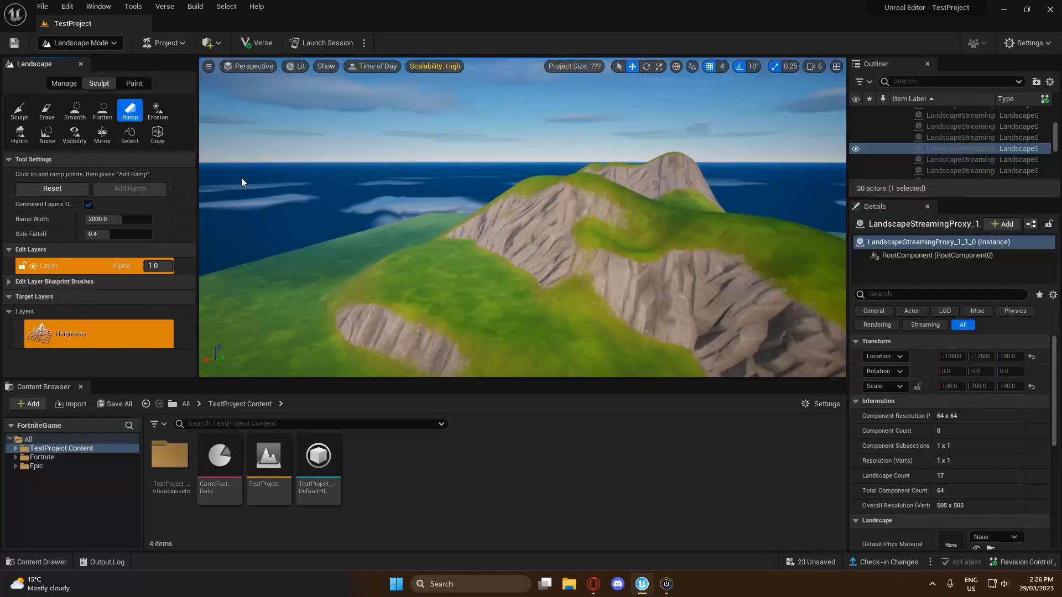
- Build a ramp with width 2000 and side falloff 0.4 from the upper plateau down to the grassy ground
right_drag(523, 221, 522, 221)
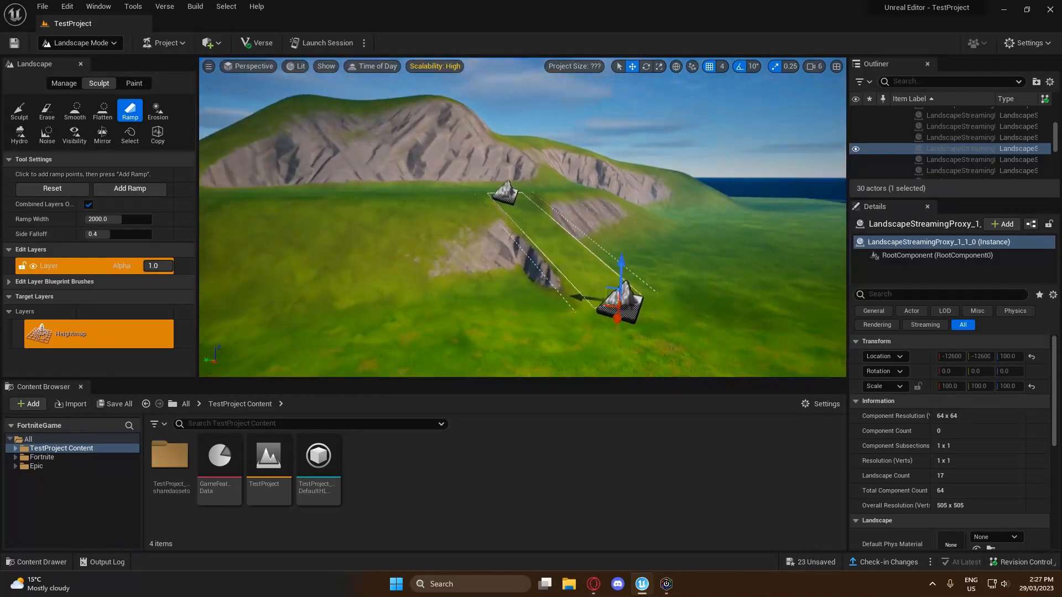
right_drag(647, 287, 697, 300)
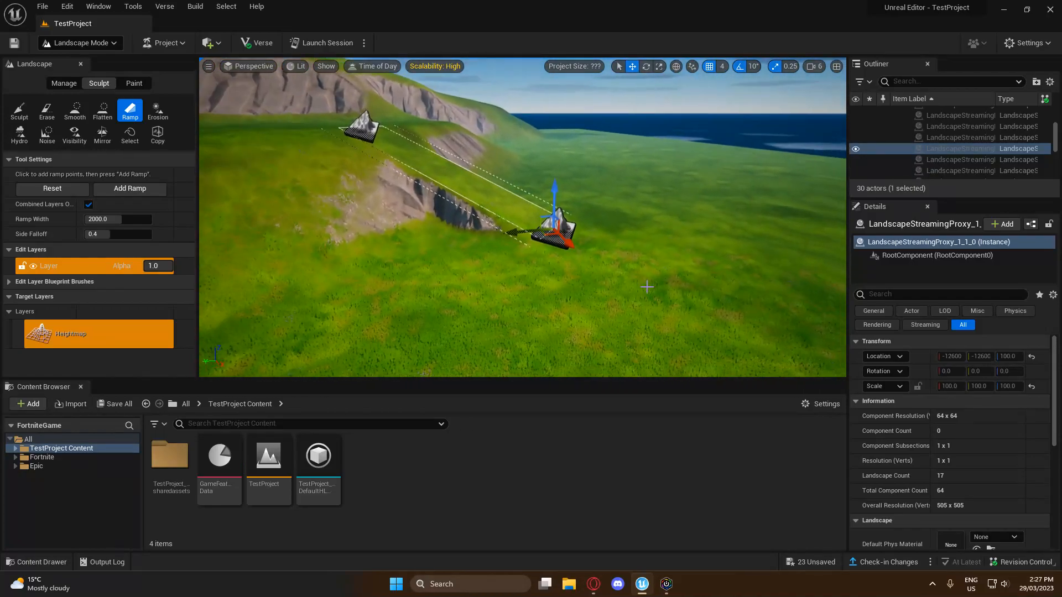
key(d)
right_drag(652, 258, 481, 251)
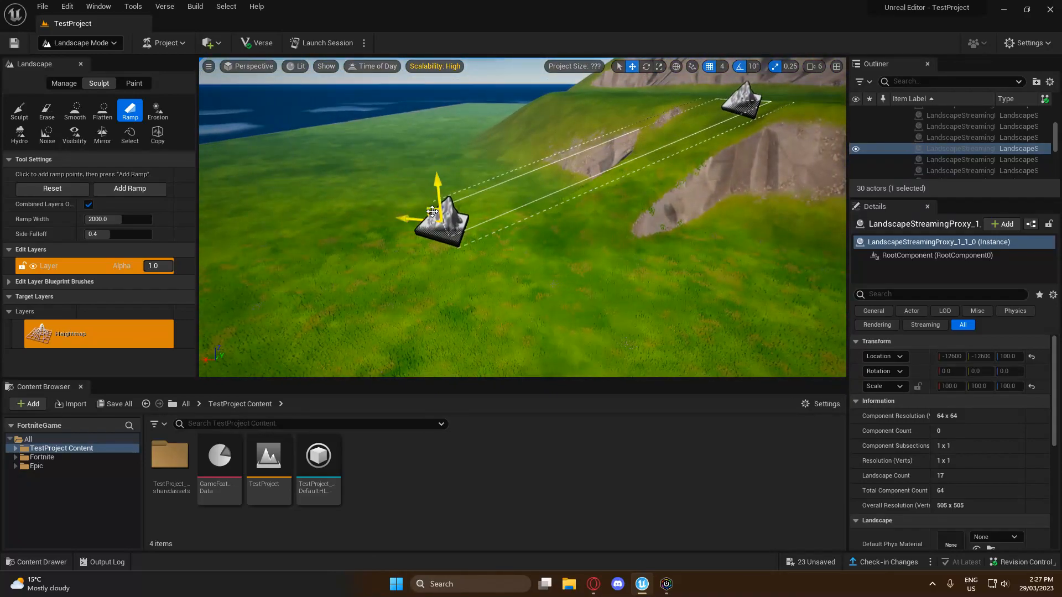
key(a)
right_drag(446, 227, 526, 218)
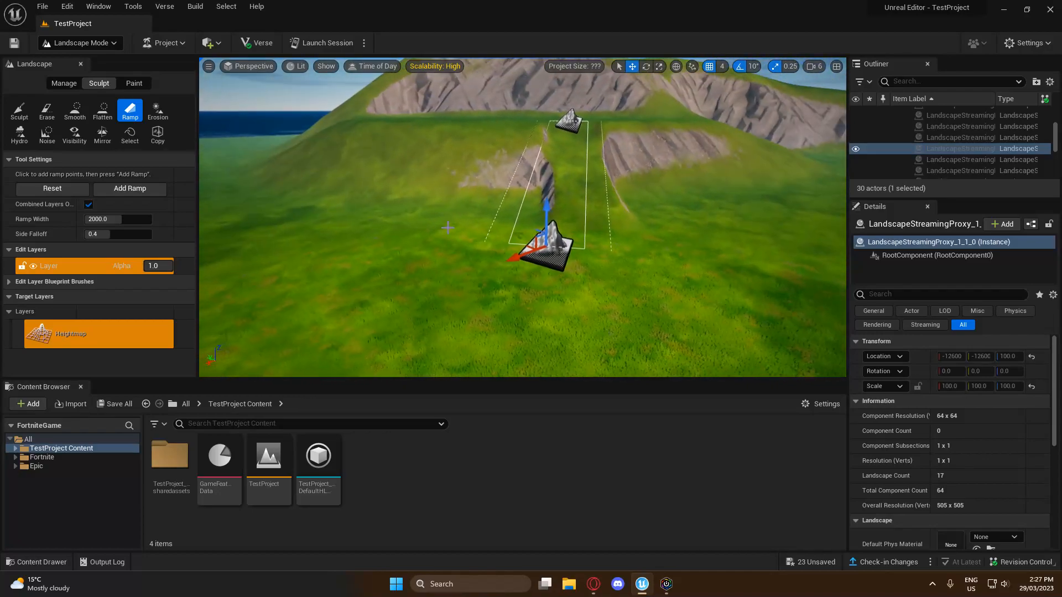
key(a)
mouse_move(448, 228)
right_down()
mouse_move(523, 243)
mouse_move(644, 219)
right_up()
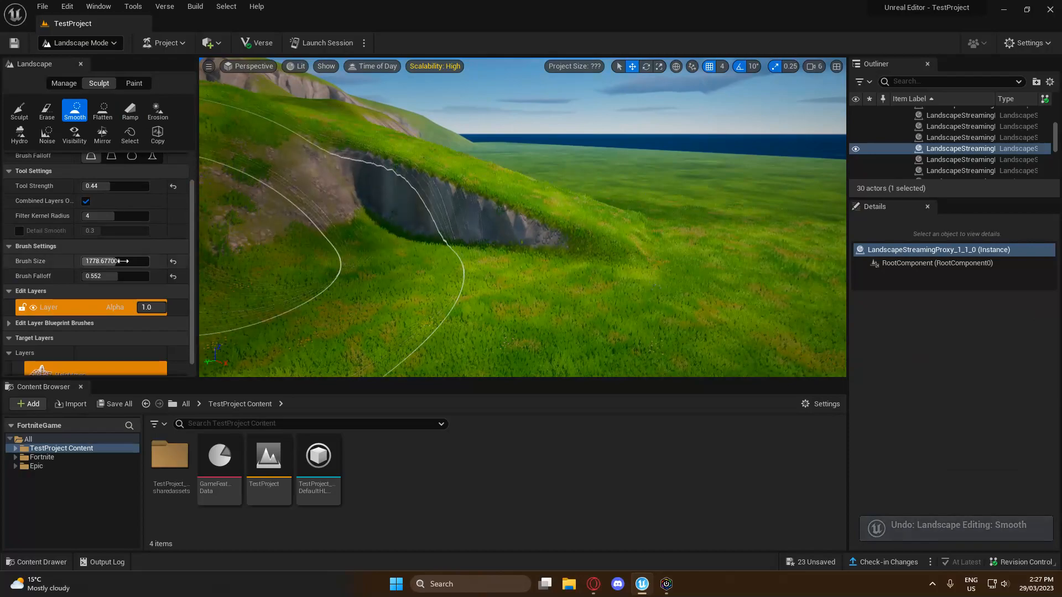
- Smooth the steep sides of the ramp with brush size about 538 and tool strength 0.176
drag(106, 262, 93, 261)
drag(106, 185, 100, 185)
drag(470, 214, 517, 232)
mouse_move(517, 233)
right_down()
mouse_move(332, 224)
mouse_move(299, 260)
mouse_move(254, 235)
mouse_move(266, 232)
right_up()
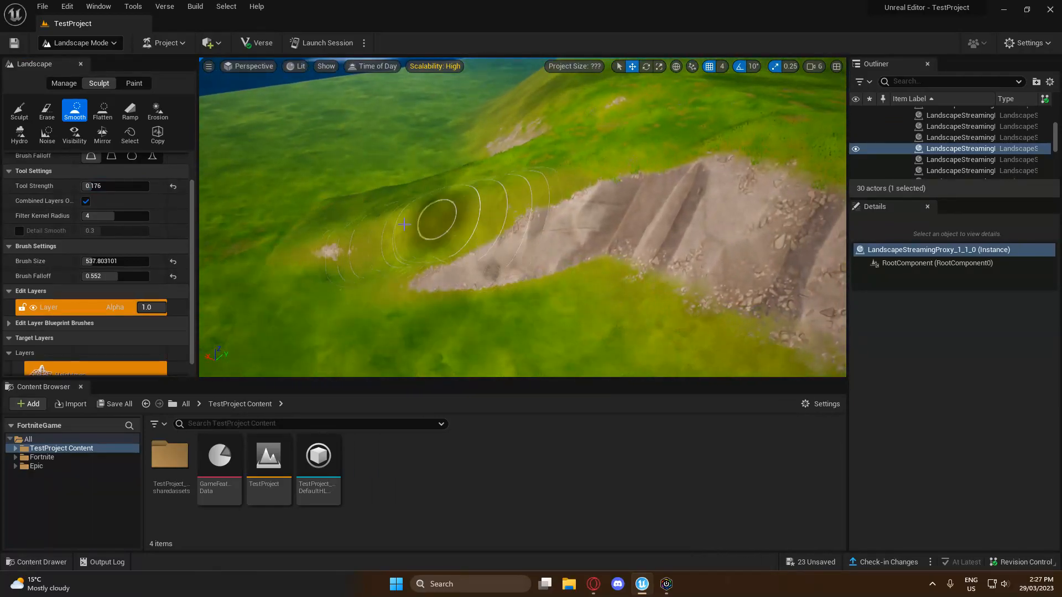
right_drag(676, 162, 602, 166)
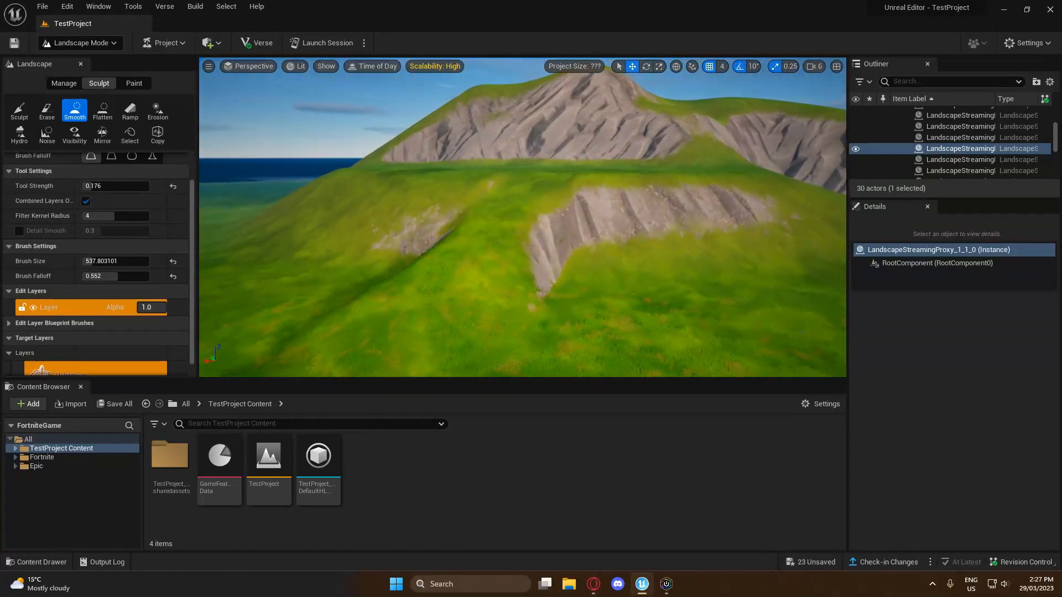
- Examine the Mirror and Visibility tool settings, and return to the Sculpt tool to look over the landscape
click(103, 135)
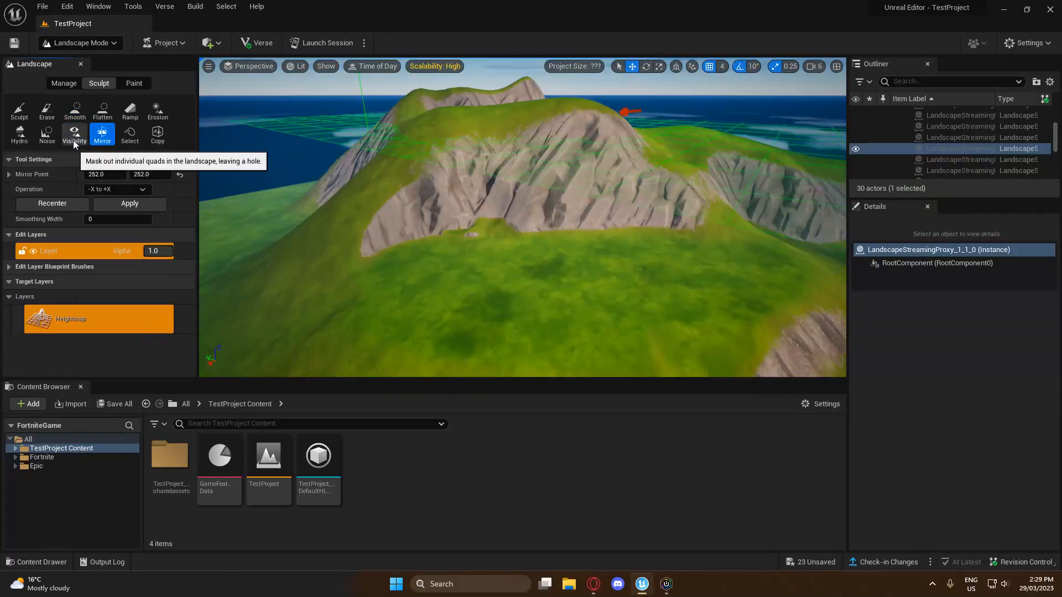
click(74, 144)
mouse_move(316, 168)
right_down()
mouse_move(255, 176)
mouse_move(343, 166)
mouse_move(360, 180)
right_up()
right_drag(556, 180, 544, 168)
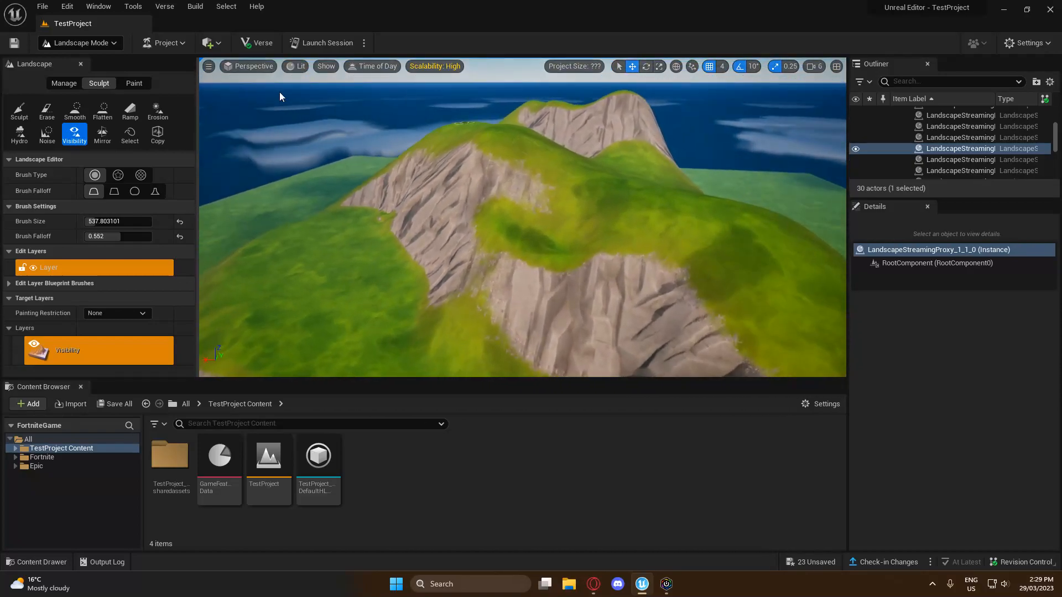
click(105, 134)
right_drag(522, 218, 486, 183)
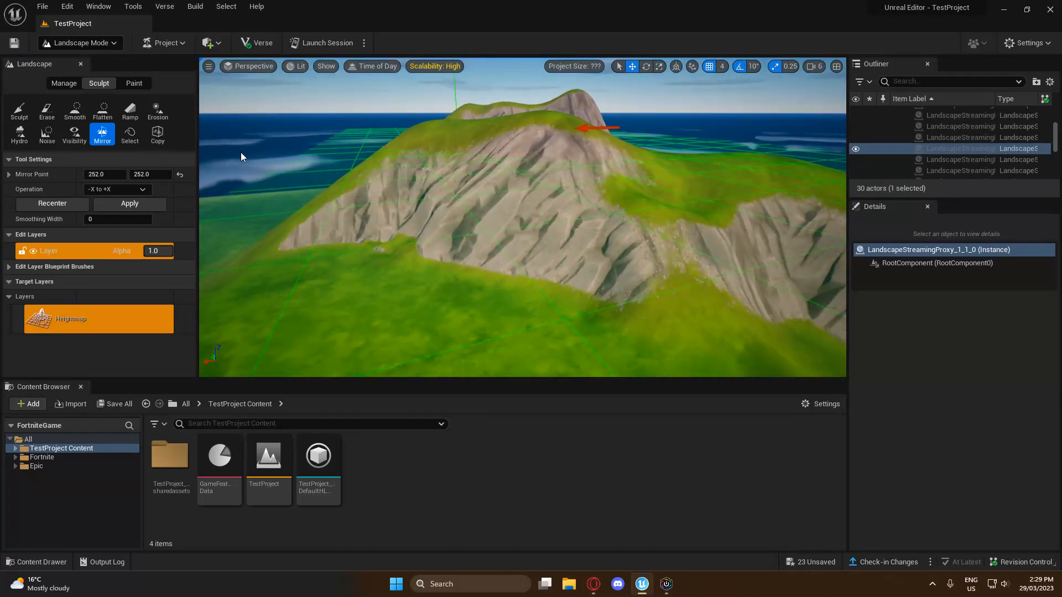
click(78, 139)
mouse_move(354, 204)
right_down()
mouse_move(382, 249)
mouse_move(409, 232)
right_up()
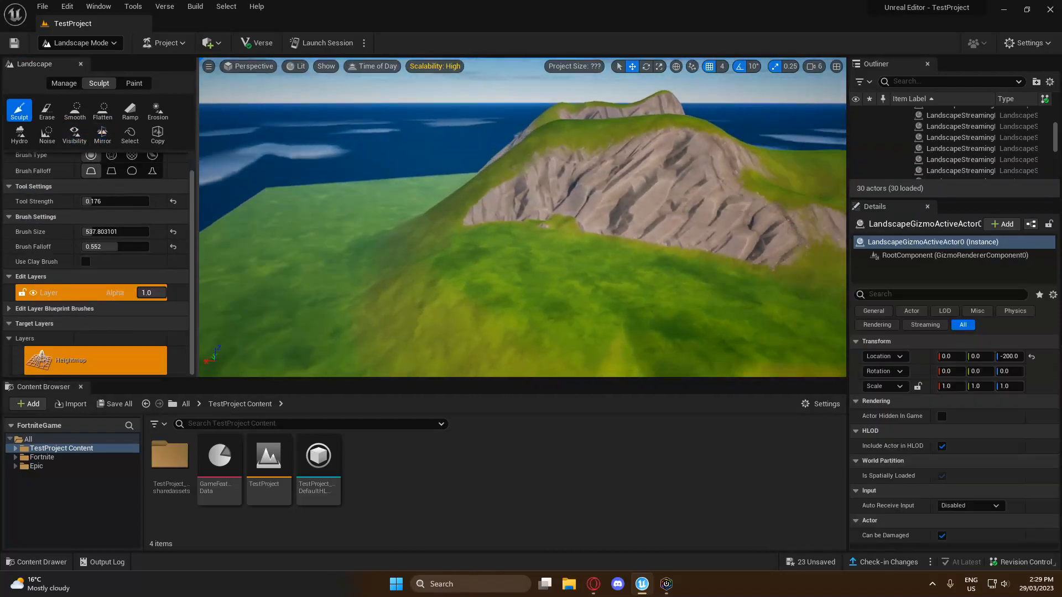
mouse_move(498, 210)
right_down()
mouse_move(691, 252)
mouse_move(586, 218)
right_up()
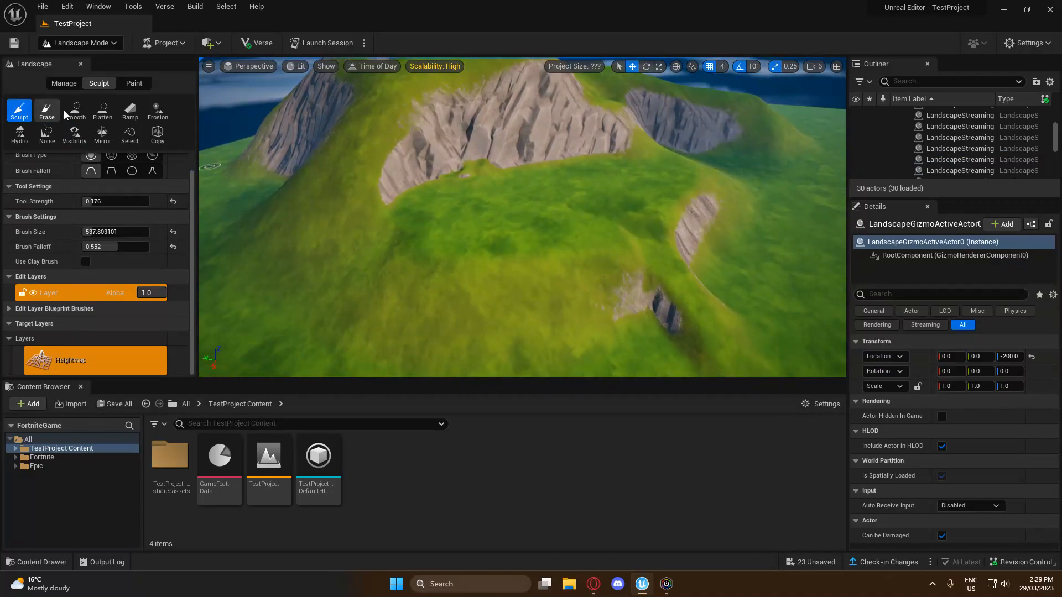
mouse_move(310, 145)
right_down()
mouse_move(271, 129)
mouse_move(83, 133)
right_up()
right_drag(523, 217, 691, 224)
scroll(166, 182, up, 2)
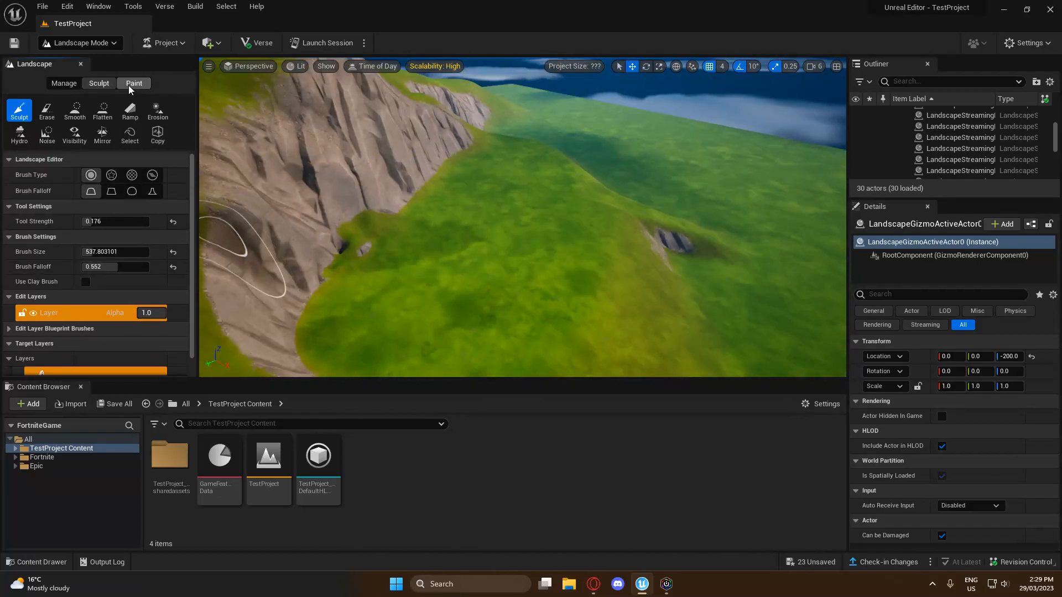
- Paint Layer3 sand over the mountain's grassy slope with tool strength 0.672 and brush size about 3004
click(133, 83)
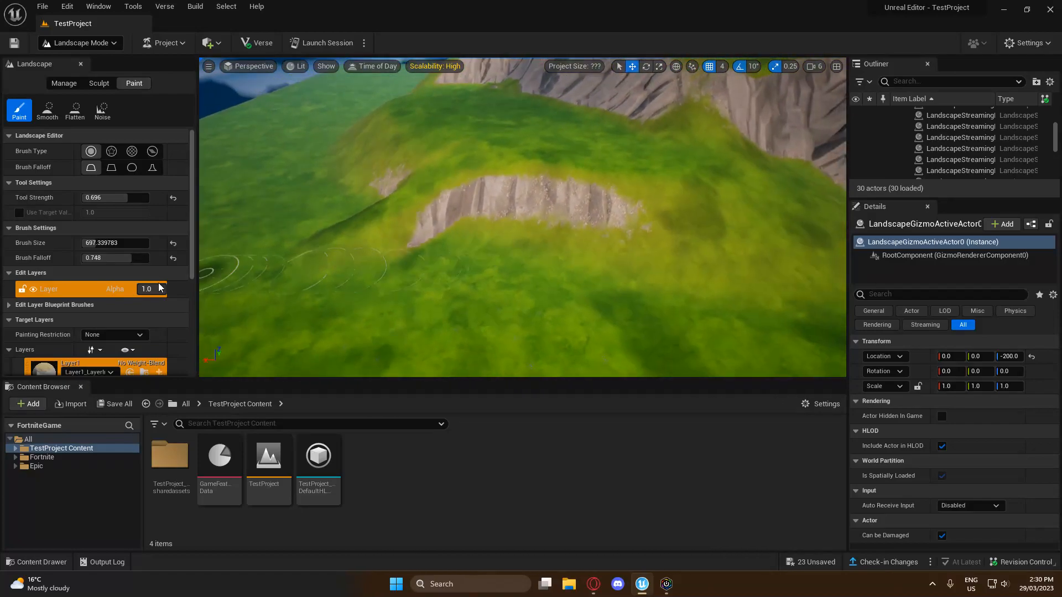
scroll(110, 284, down, 5)
click(44, 293)
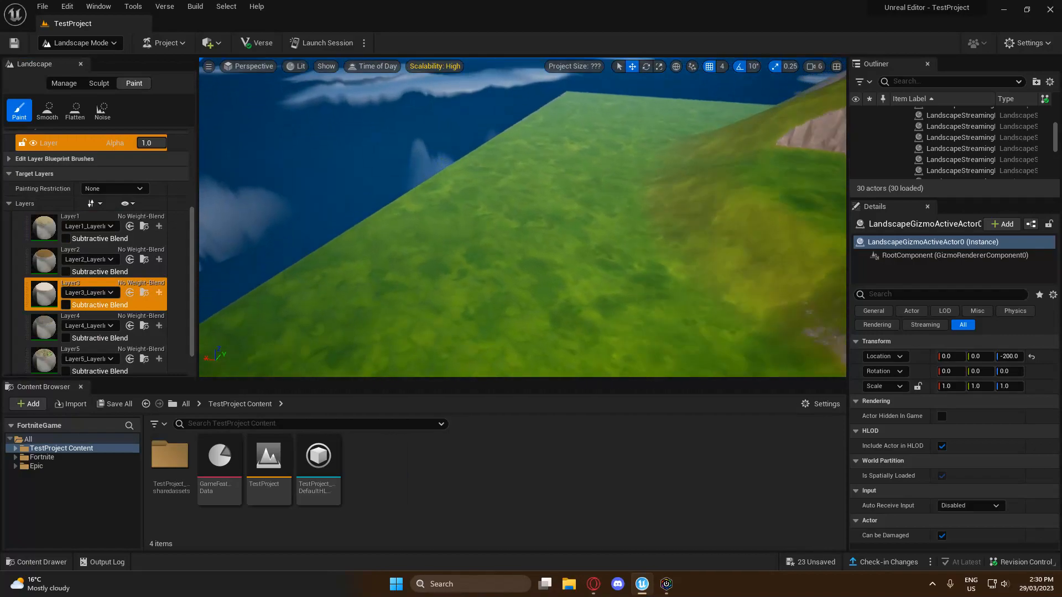
right_drag(522, 217, 522, 282)
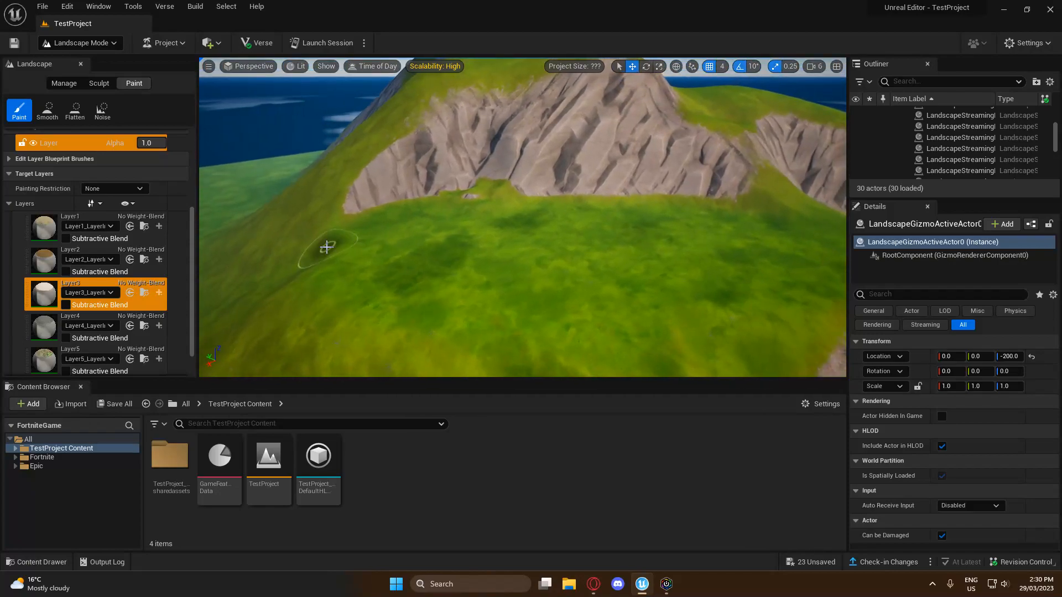
right_drag(320, 218, 387, 213)
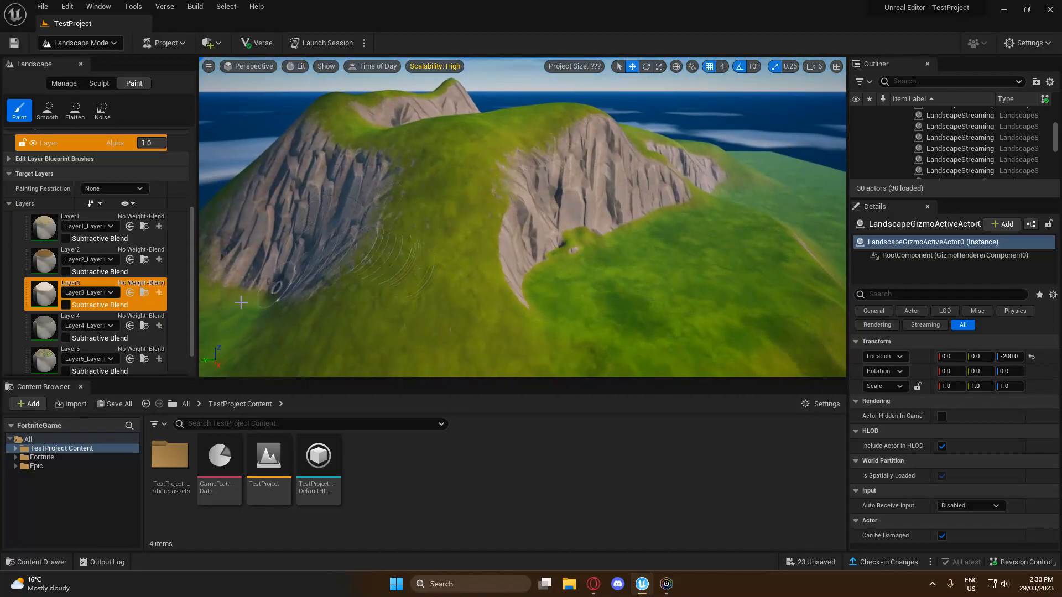
scroll(124, 281, up, 5)
click(105, 186)
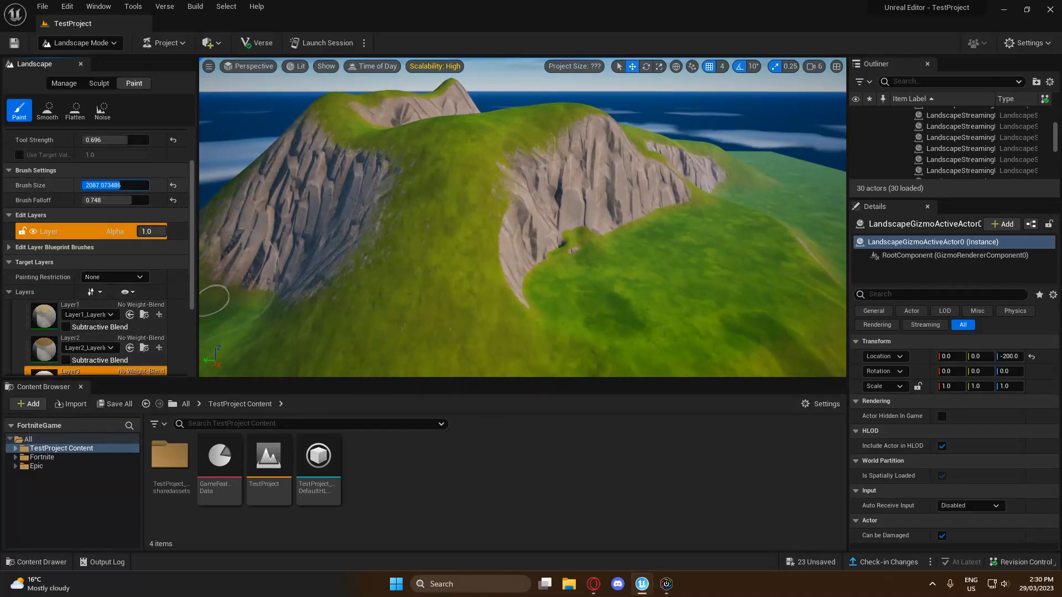
drag(111, 140, 126, 140)
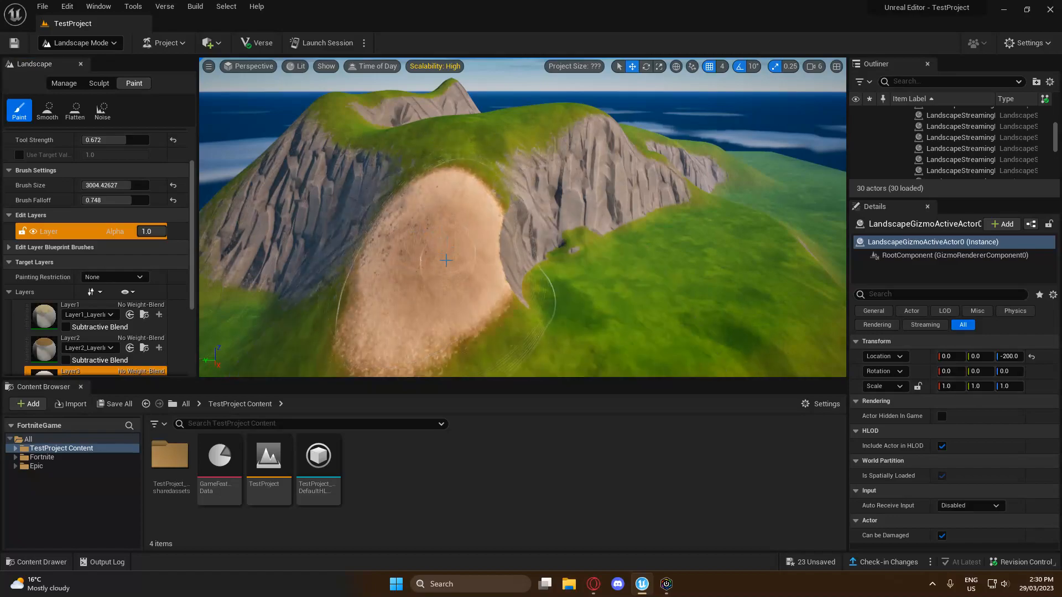
- Extend the Layer3 sand from the slope down across the grassy plateau below
mouse_move(411, 236)
right_down()
mouse_move(408, 272)
mouse_move(368, 277)
right_up()
key(w)
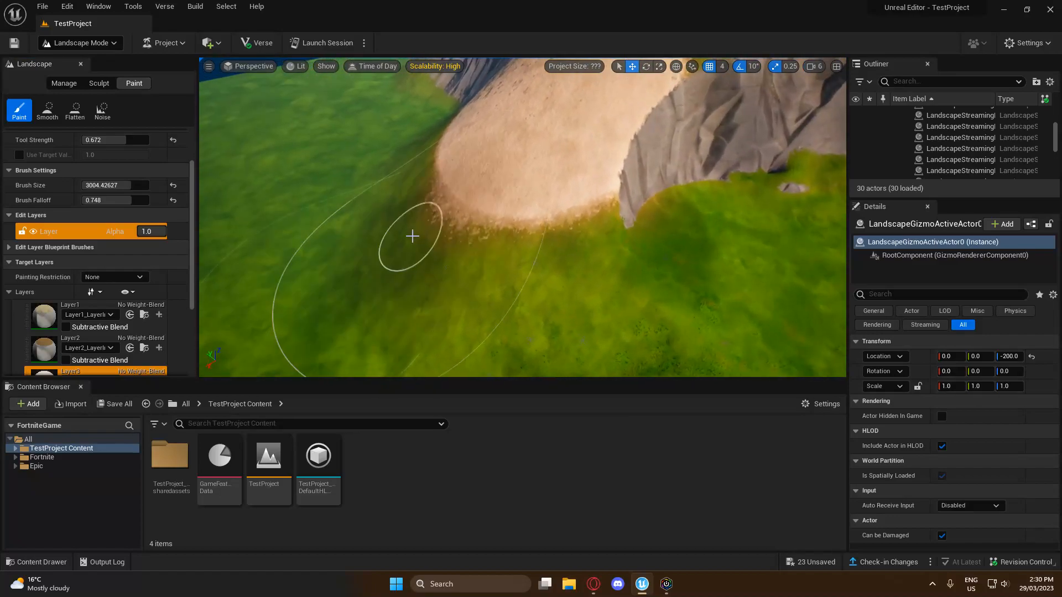
key(s)
mouse_move(520, 271)
right_down()
mouse_move(515, 260)
mouse_move(509, 271)
mouse_move(520, 274)
right_up()
key(w)
mouse_move(616, 279)
right_down()
mouse_move(613, 290)
mouse_move(608, 260)
mouse_move(625, 261)
right_up()
key(s)
- Paint Layer1 dirt on the grass beside the sandy area of the plateau
scroll(133, 335, down, 3)
click(46, 265)
right_drag(393, 264, 423, 310)
drag(394, 264, 467, 267)
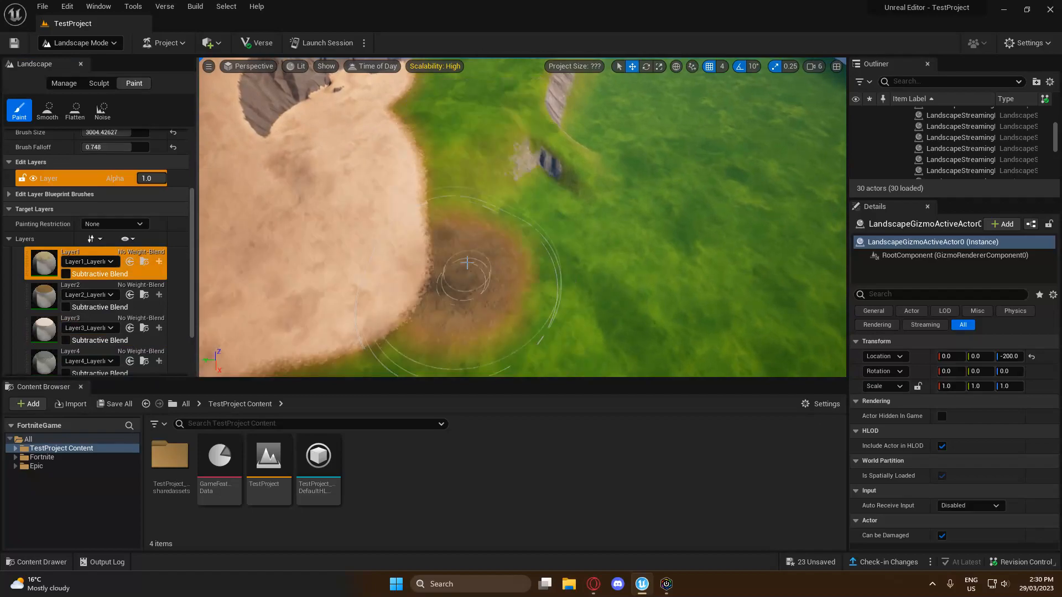
right_drag(669, 292, 580, 283)
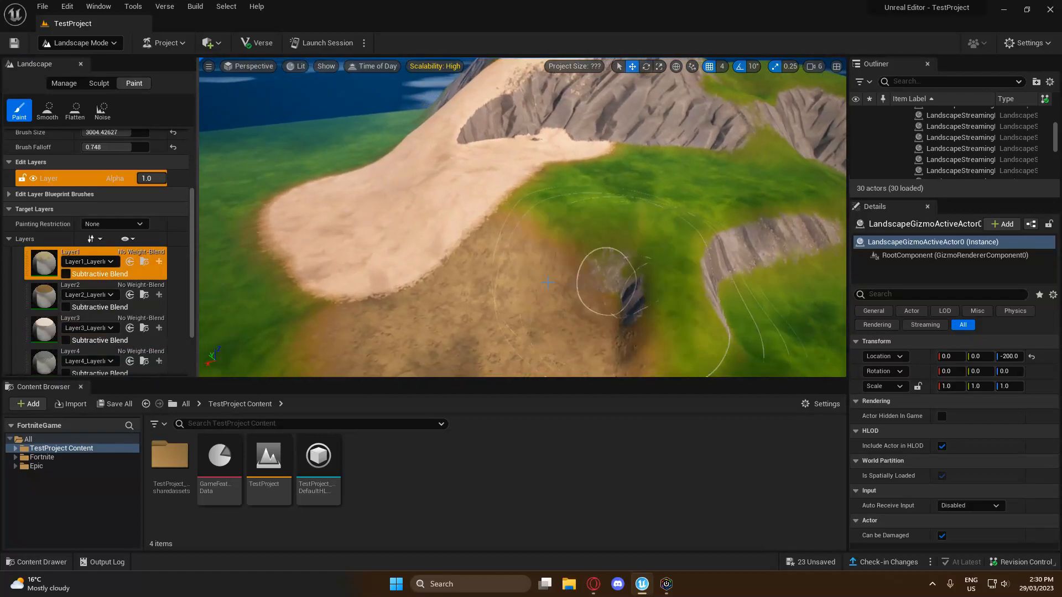
- Paint a patch of Layer2 brown soil on the grass below the small cliff, next to the Layer1 dirt
click(47, 297)
right_drag(225, 289, 239, 280)
drag(528, 224, 504, 227)
mouse_move(646, 160)
right_down()
mouse_move(556, 177)
mouse_move(521, 196)
right_up()
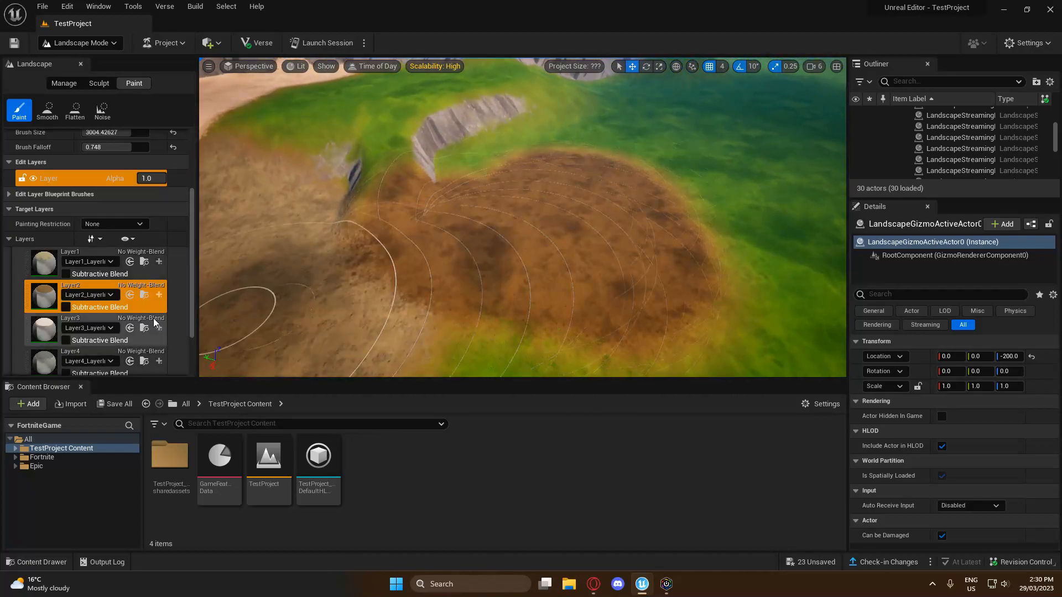
- Paint a broad area of dark Layer4 ground across the plateau, over the edge of the brown Layer2 soil
scroll(96, 326, down, 2)
click(97, 325)
click(97, 324)
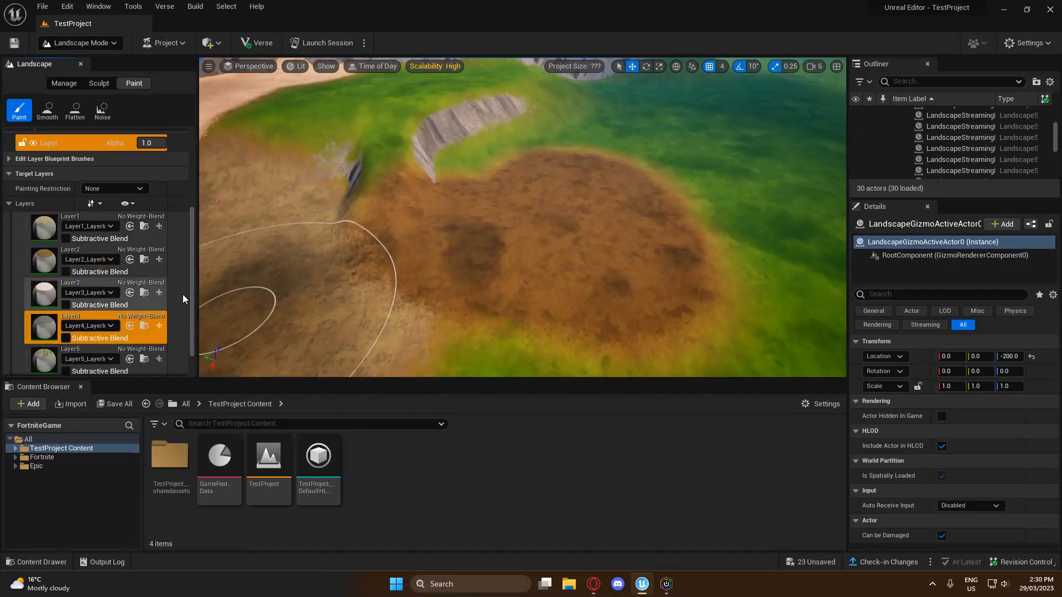
drag(480, 337, 612, 353)
right_drag(602, 353, 579, 318)
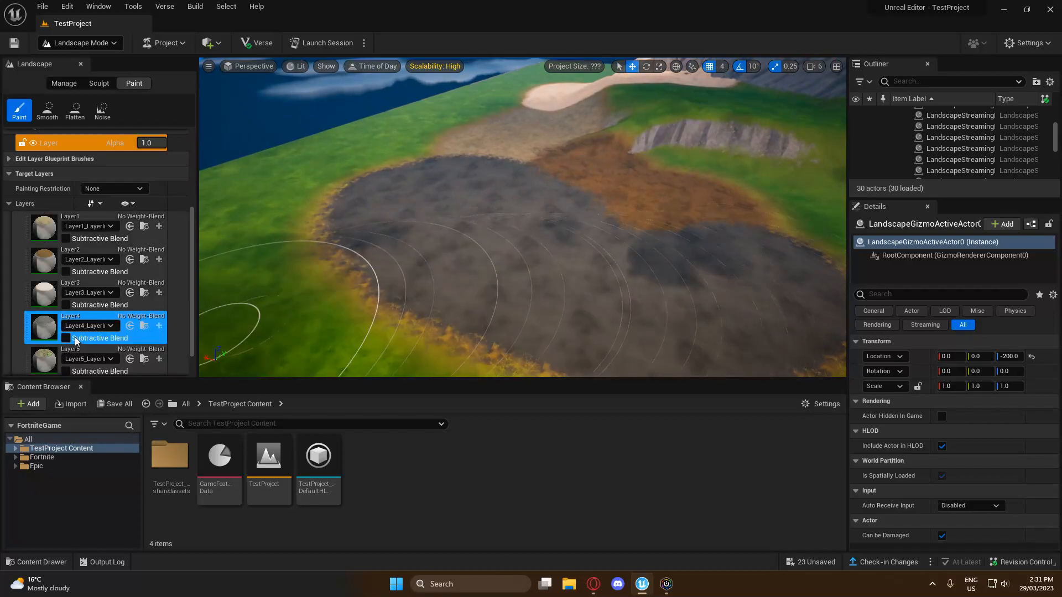
- Try out Layer5 and Layer6 paint on the ground beside the dark Layer4 area, and undo the painting
scroll(77, 340, down, 2)
click(95, 319)
right_drag(420, 243, 542, 241)
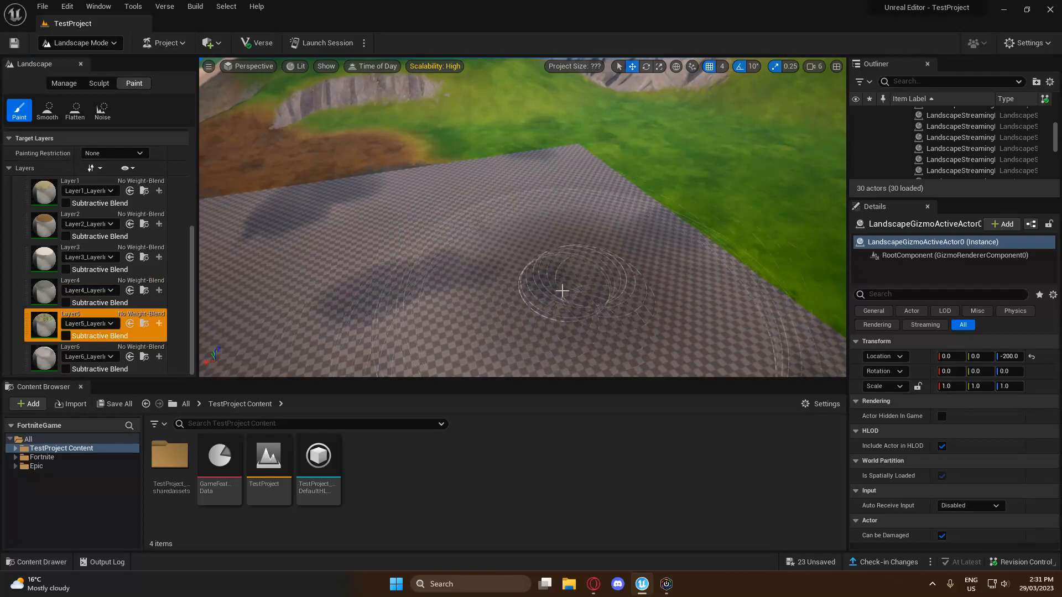
mouse_move(542, 241)
right_down()
mouse_move(570, 232)
mouse_move(520, 227)
right_up()
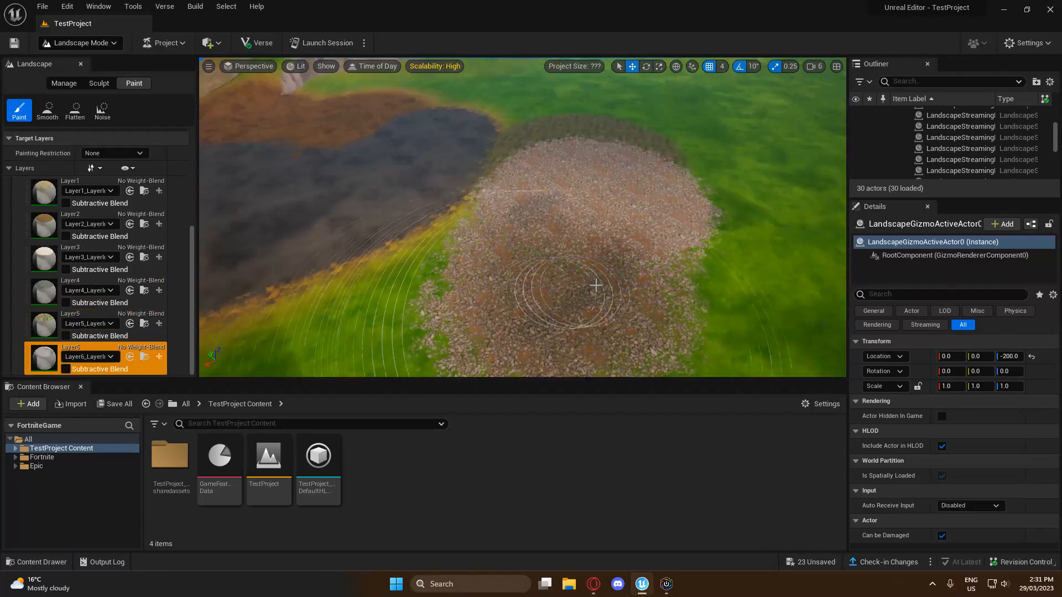
mouse_move(520, 227)
right_down()
mouse_move(475, 243)
mouse_move(559, 177)
mouse_move(553, 199)
mouse_move(437, 212)
mouse_move(470, 208)
mouse_move(531, 289)
right_up()
key(ctrl+z)
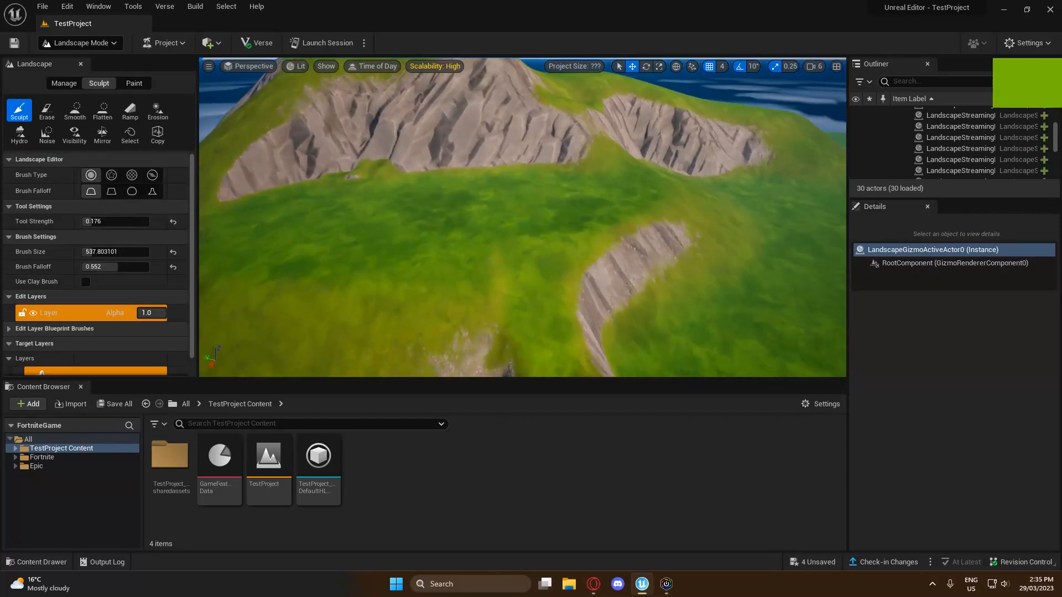
- Paint a patch of Layer1 dirt on the grassy plateau below the cliffs, with brush size about 1291 and falloff 0.792
right_drag(523, 216, 536, 221)
click(134, 83)
scroll(94, 221, down, 3)
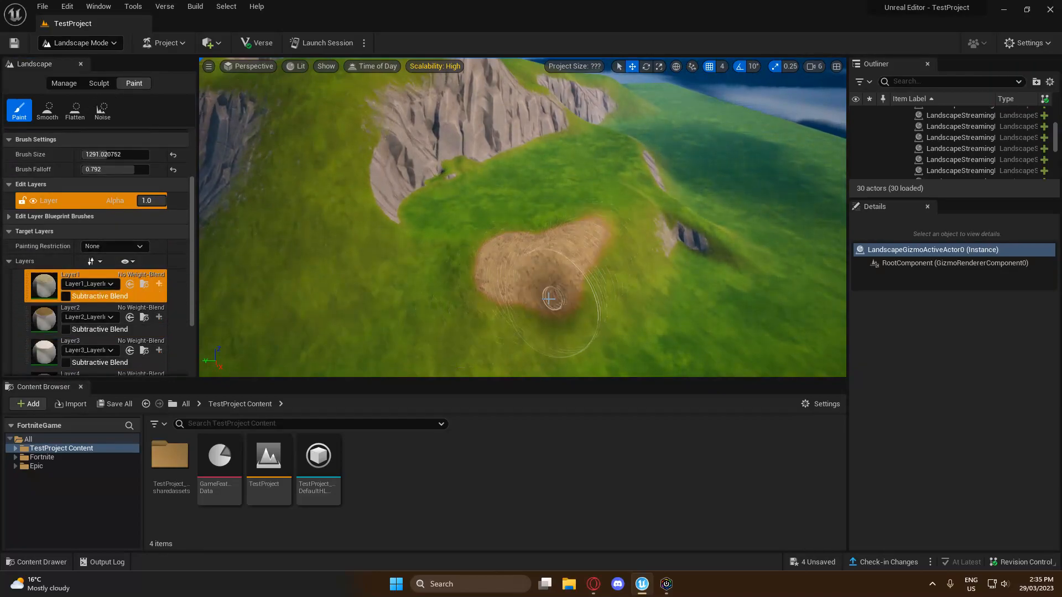
mouse_move(587, 315)
mouse_down()
mouse_move(499, 319)
mouse_move(501, 250)
mouse_up()
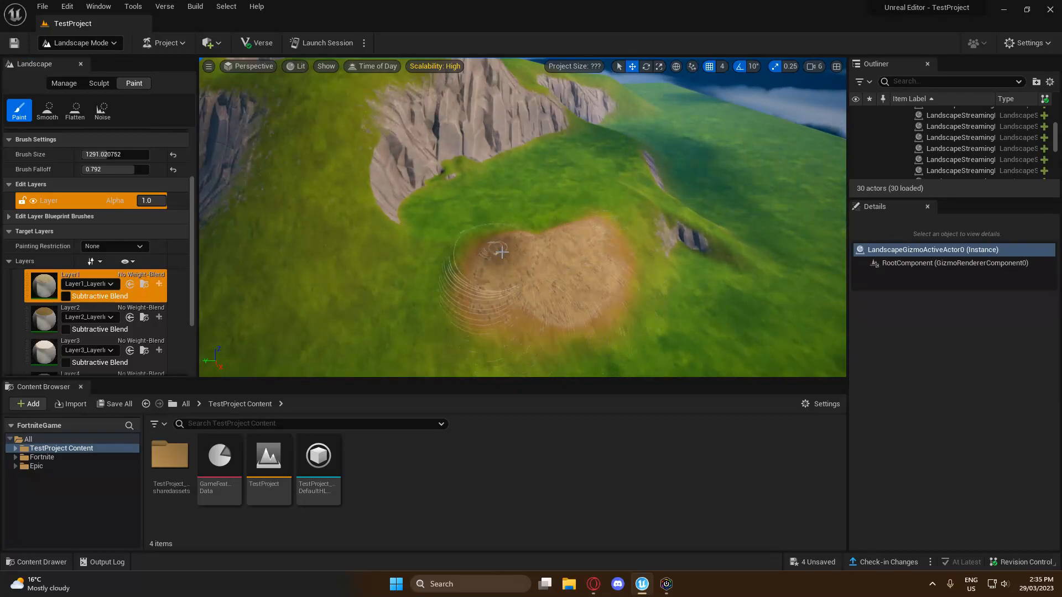
mouse_move(557, 234)
right_down()
mouse_move(389, 218)
mouse_move(547, 229)
right_up()
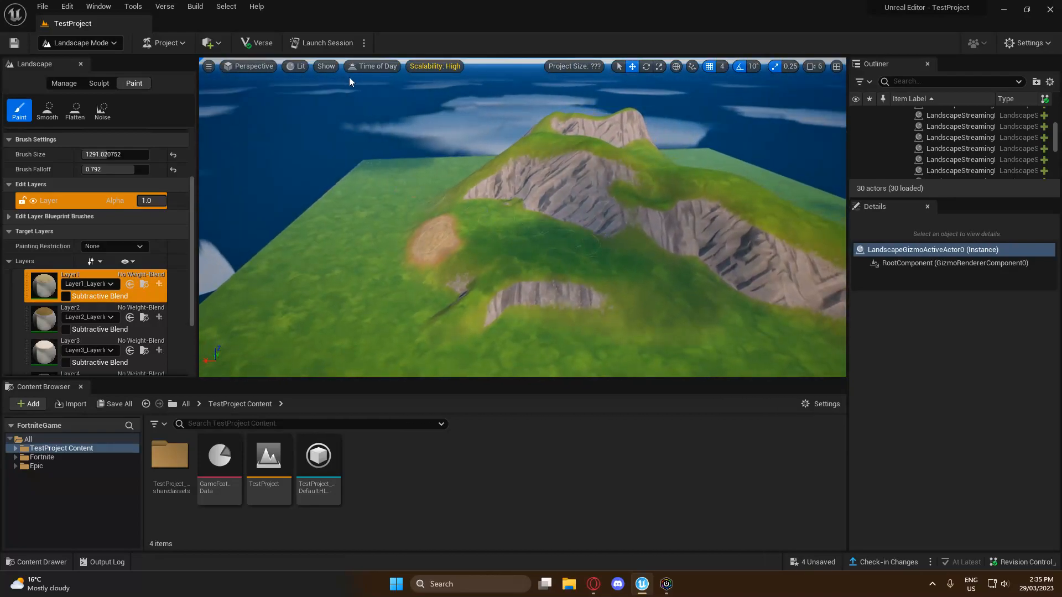
- Launch a Fortnite session of the island, saving all the selected landscape streaming proxies
click(318, 41)
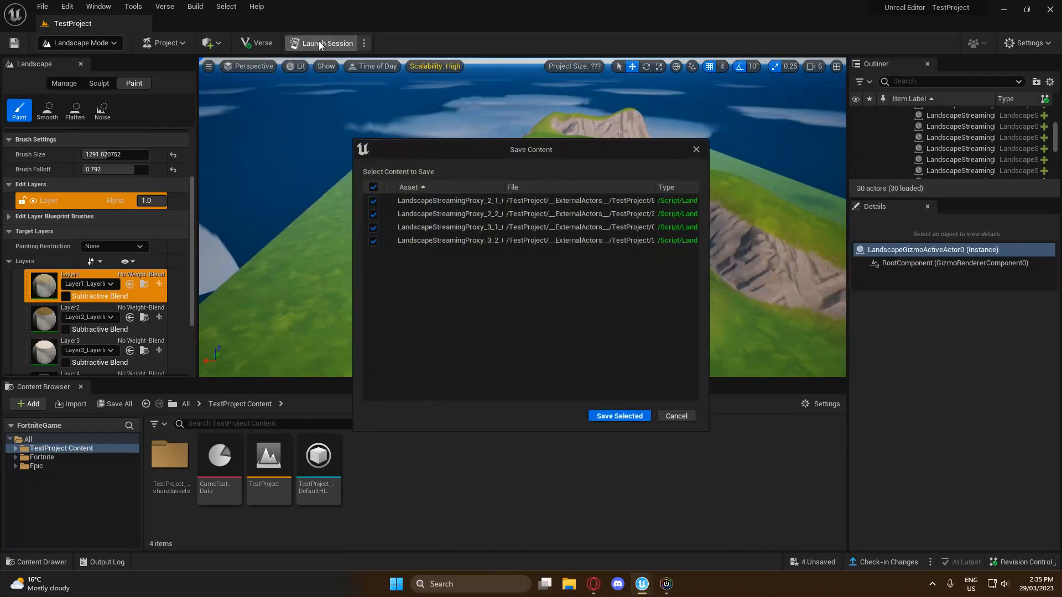
click(635, 417)
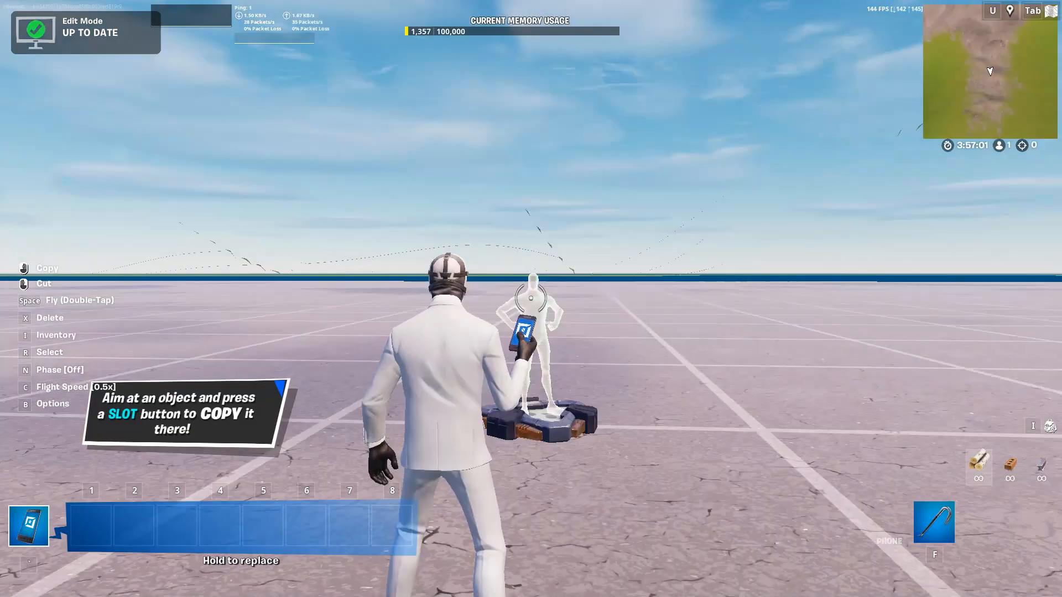
- Move off the spawn area, start flying at 3.0x flight speed, and turn Phase on
key(w)
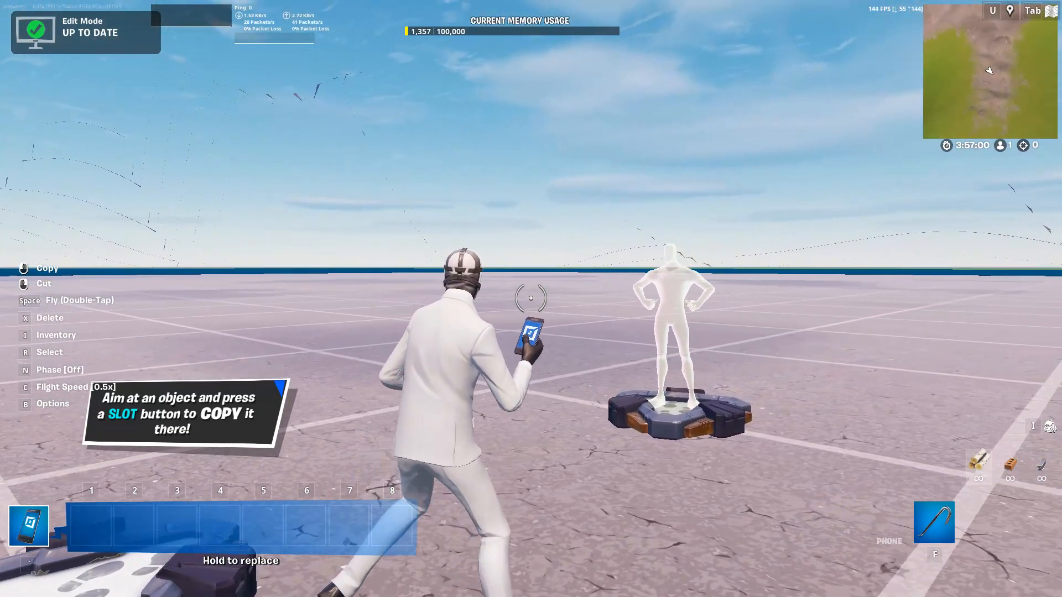
key(space)
key(space)
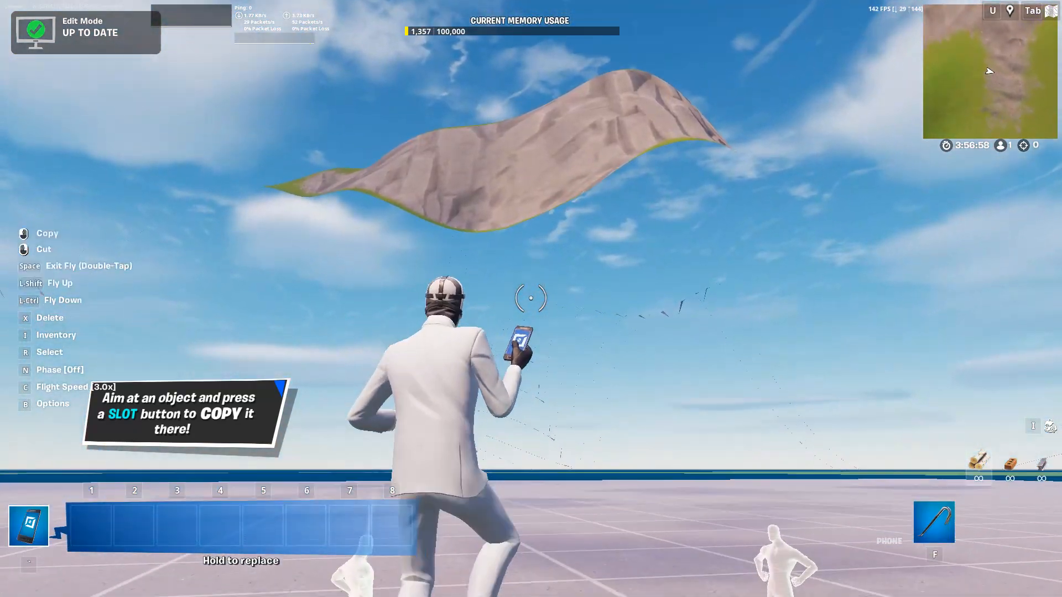
key(c)
key(n)
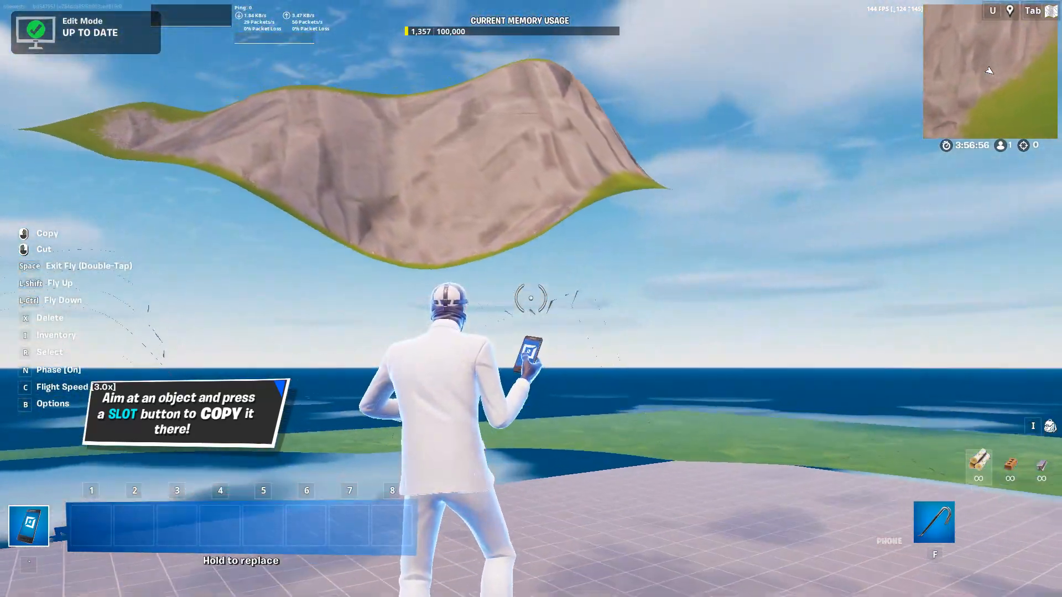
- Fly out above the landscape, turn Phase off, survey the mountains, and land on the painted dirt patch
key(w)
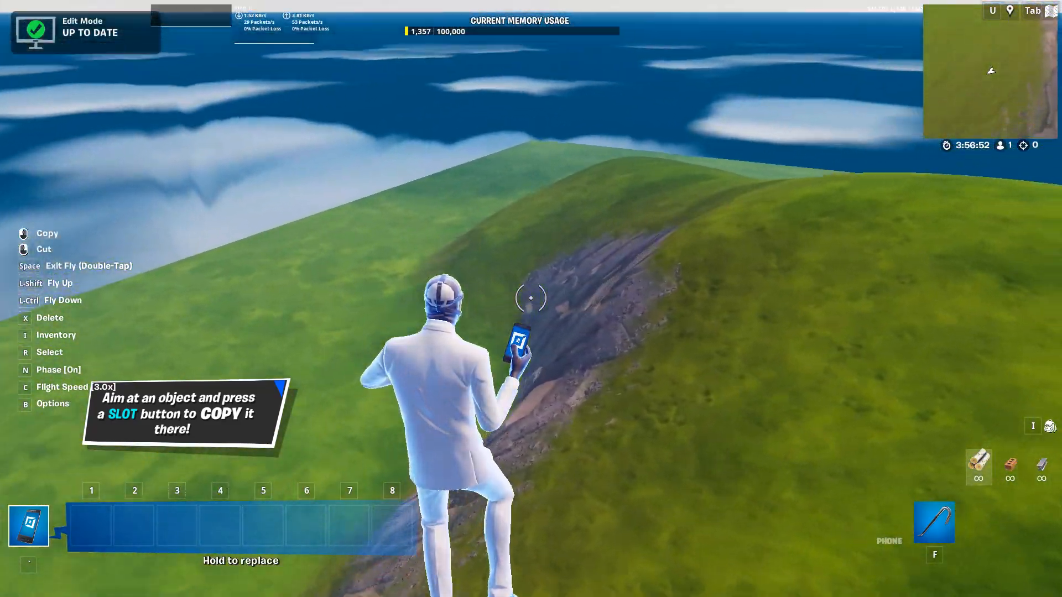
key(n)
key(w)
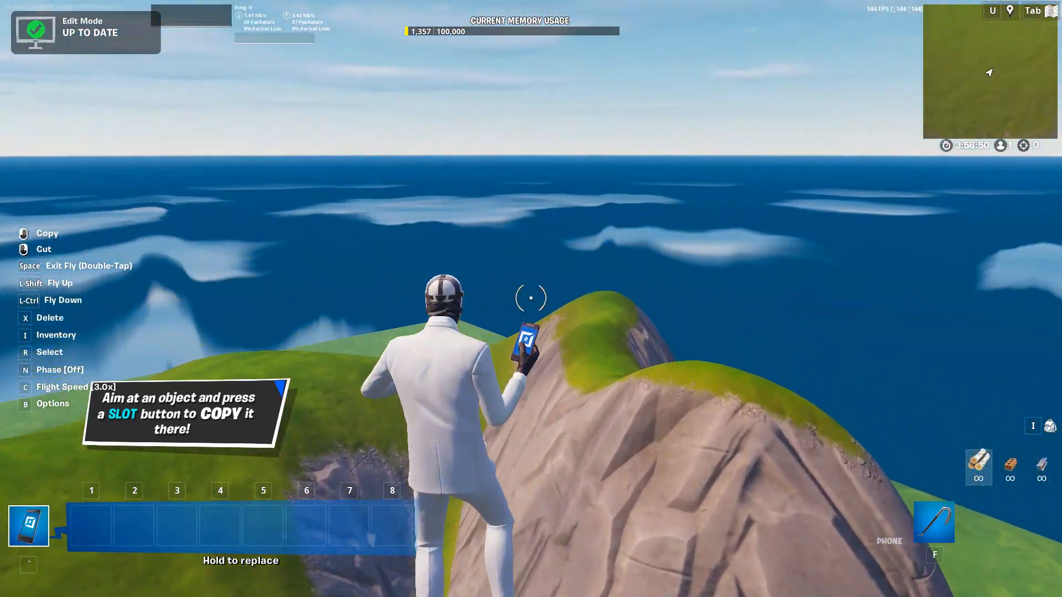
key(w)
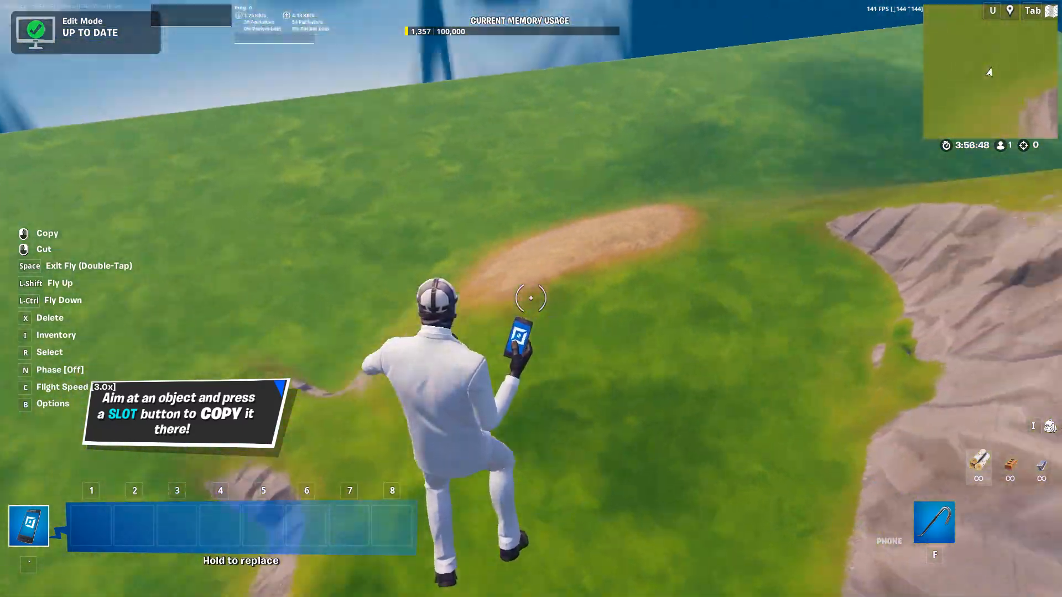
key(w)
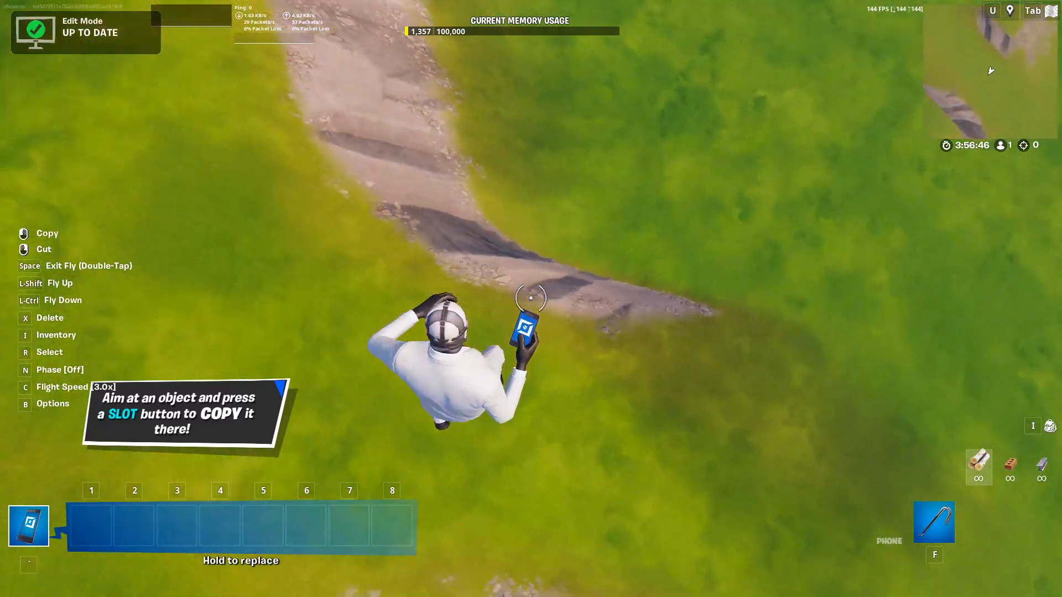
key(w)
key(space)
key(space)
key(space)
key(space)
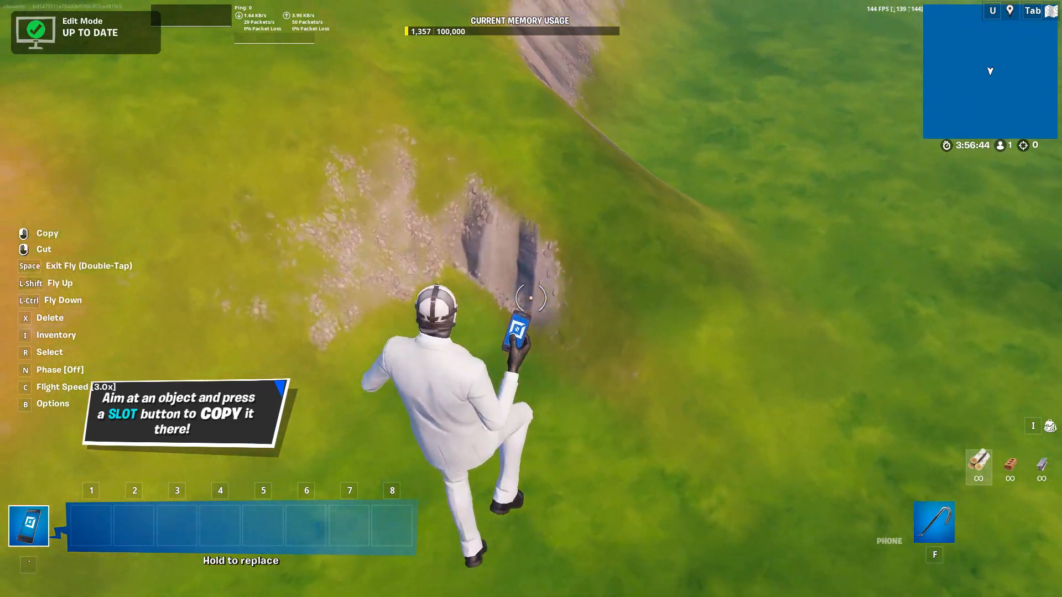
key(w)
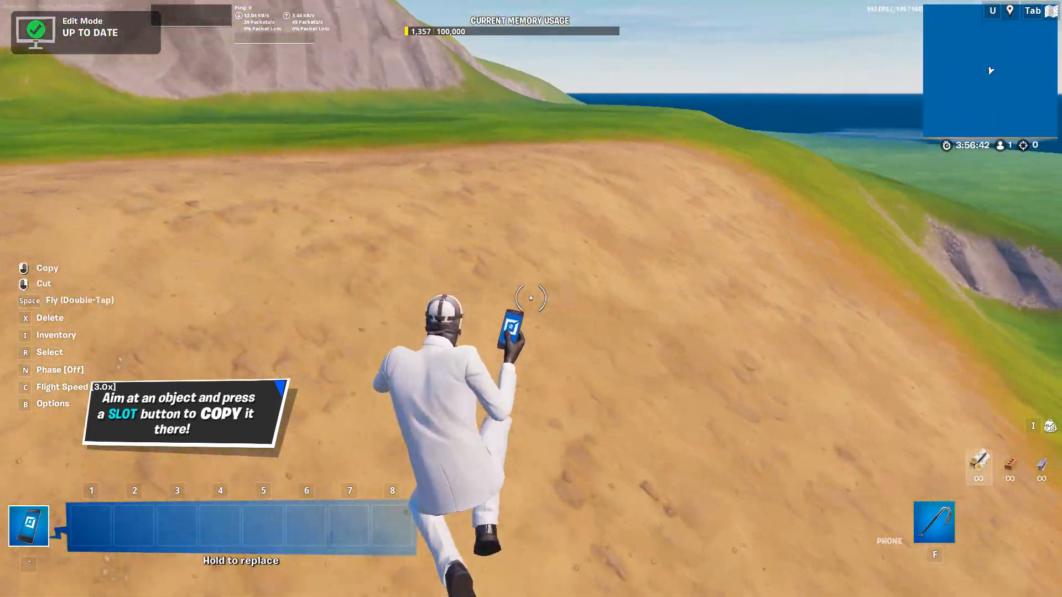
- Equip the harvesting tool, run across the dirt patch, and fly up to inspect the grassy peaks and cliffs
key(f)
key(w)
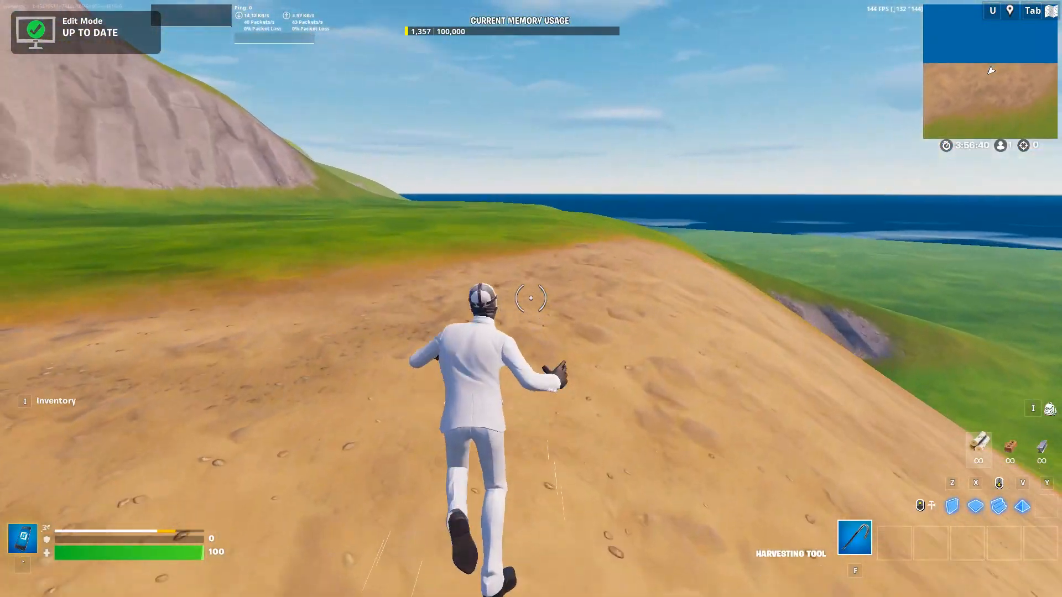
key(space)
key(space)
key(w)
key(shift)
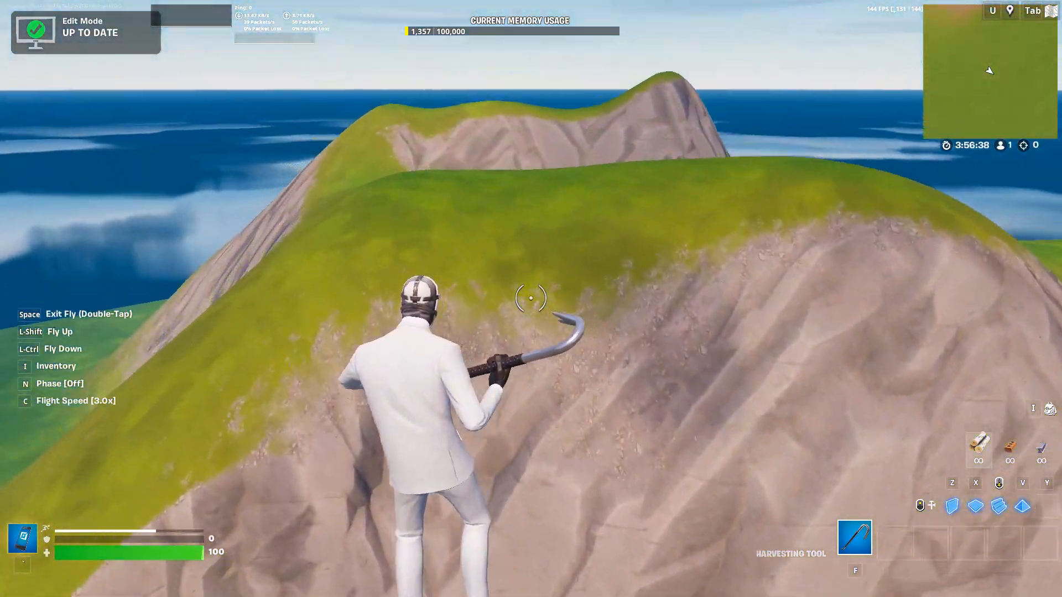
key(w)
key(shift)
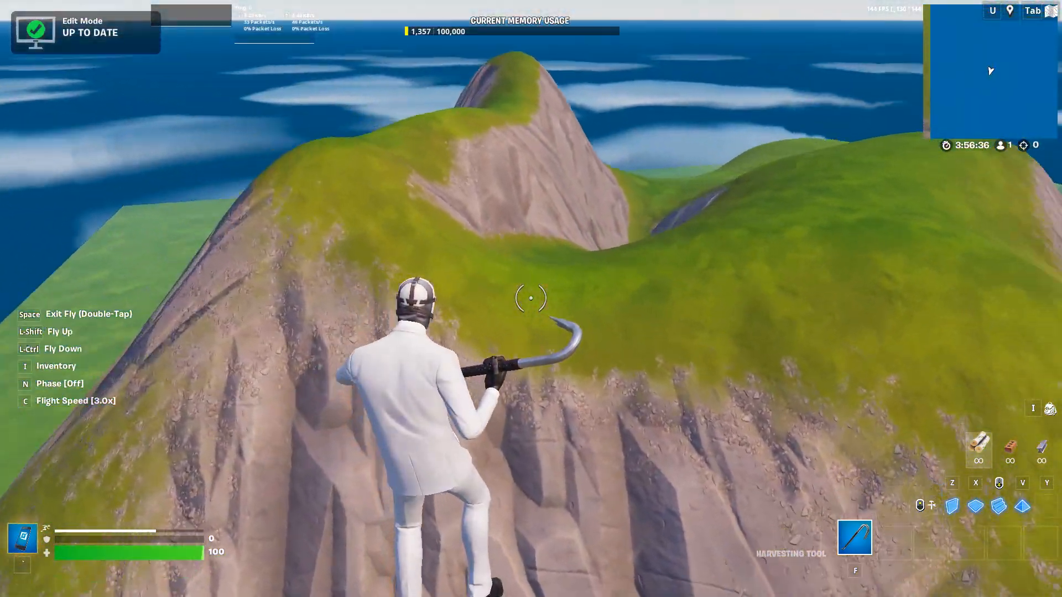
key(space)
key(space)
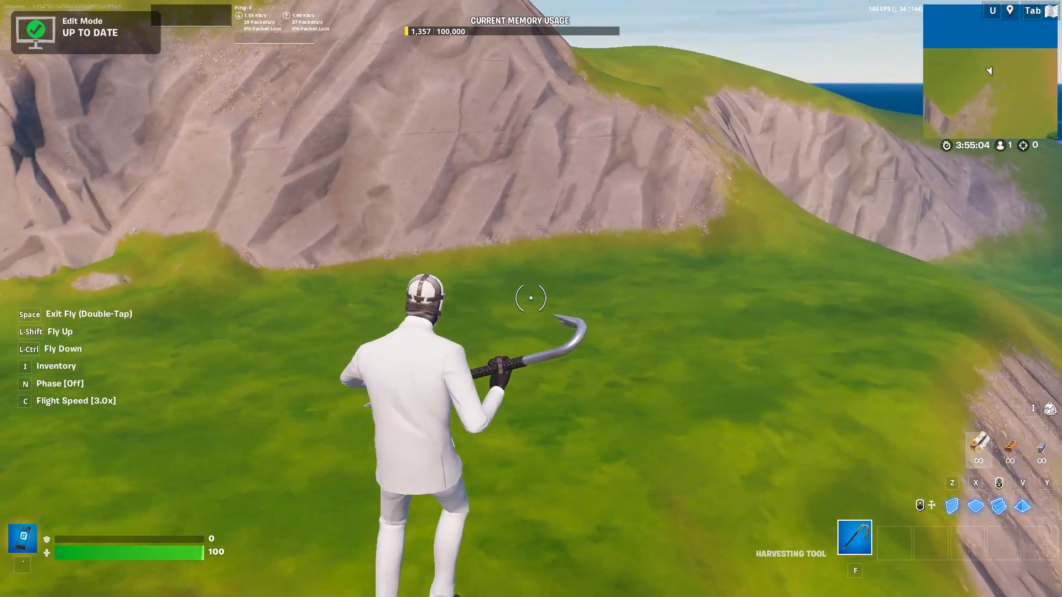
- Equip the Chapter 4 Nature Gallery Temperate from the creative galleries into quick bar slot 2
key(w)
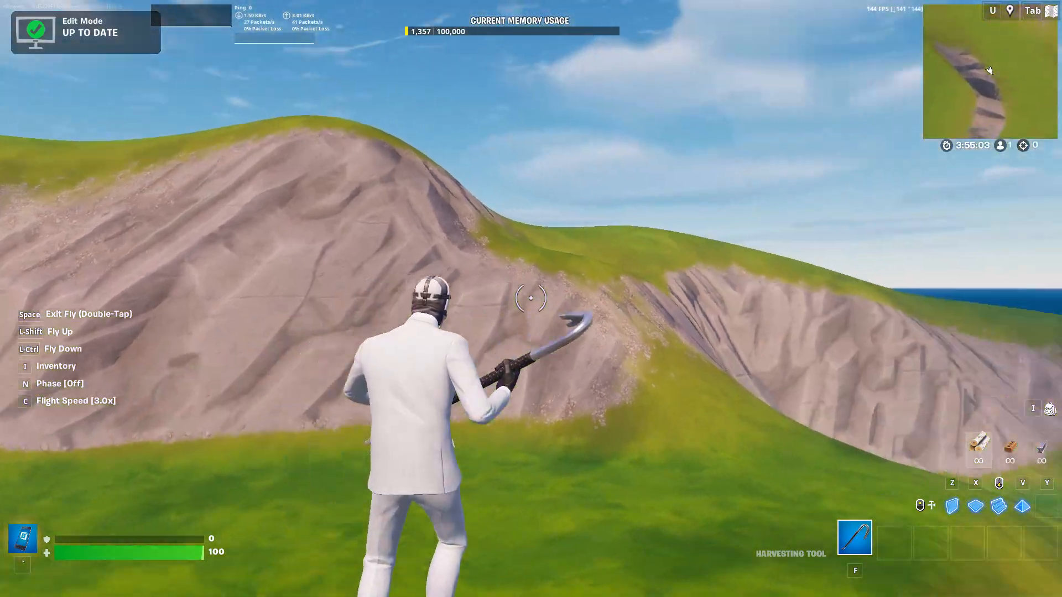
key(i)
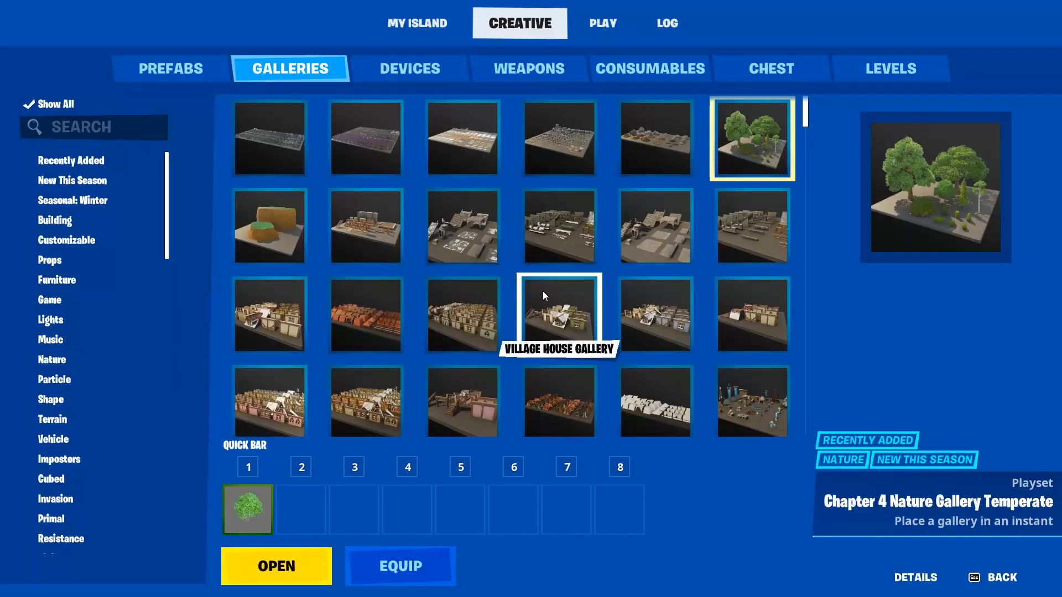
click(384, 568)
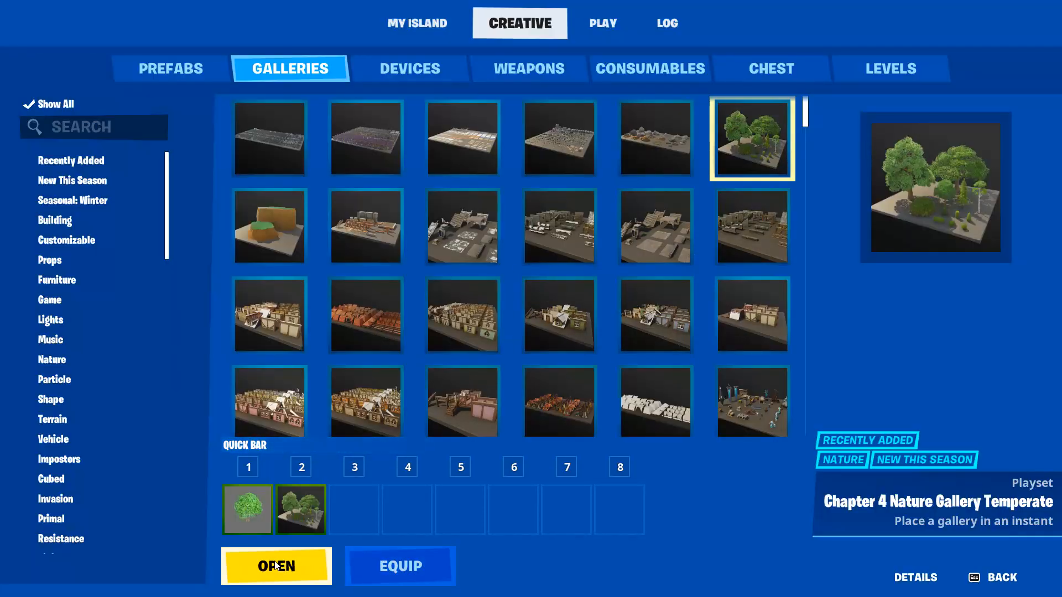
key(i)
- Place the tree from quick bar slot 1 on the grass near the painted dirt patch
key(1)
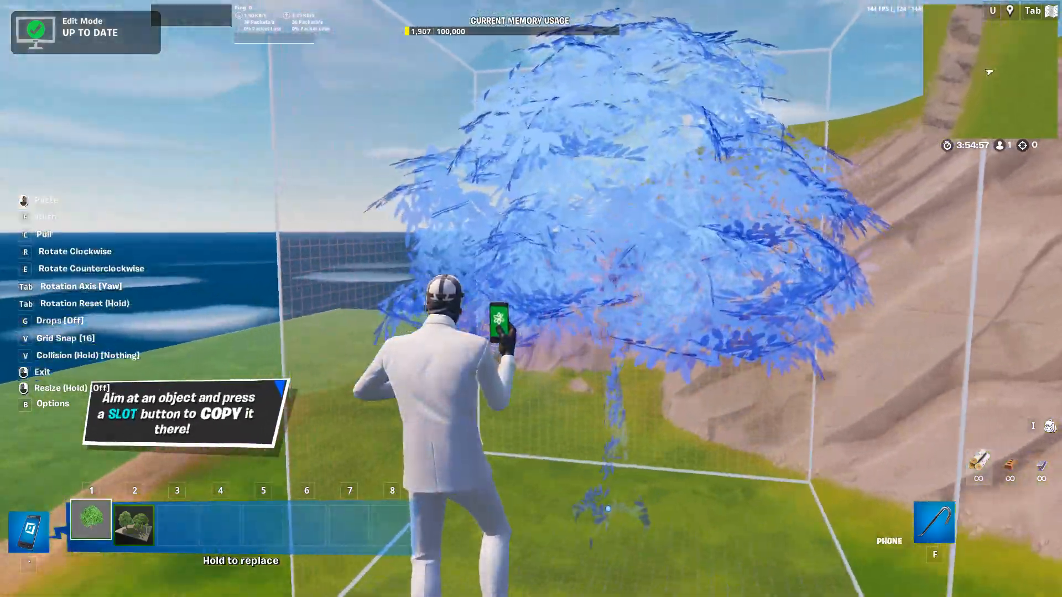
key(a)
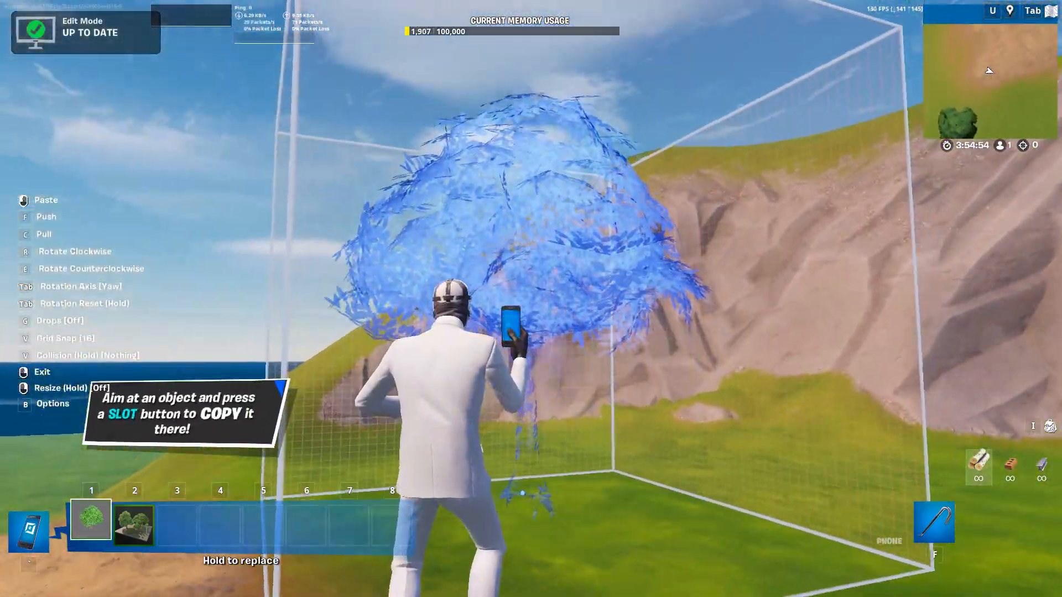
click(531, 299)
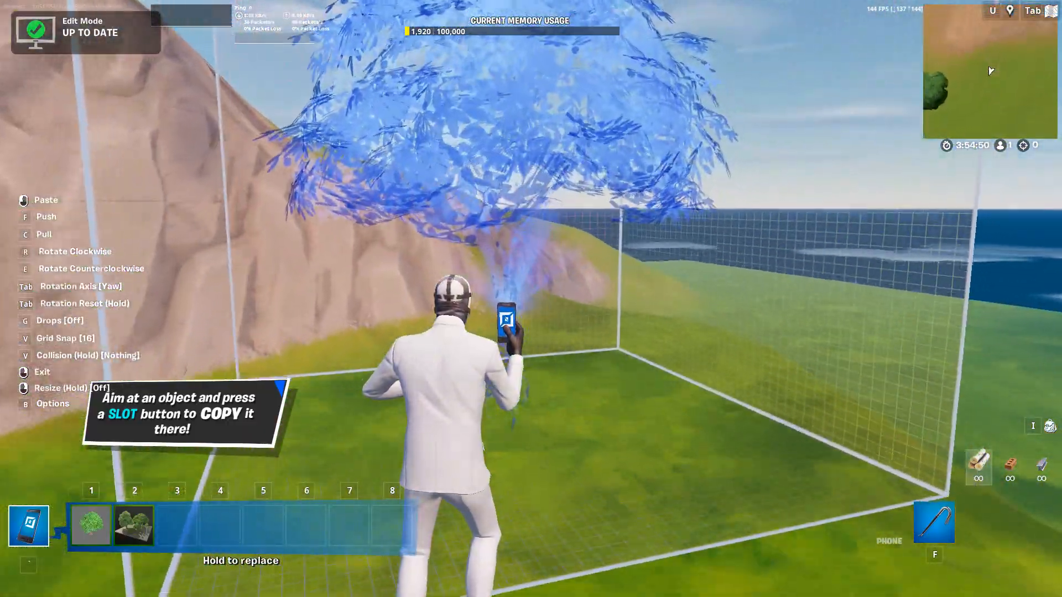
- Enlarge the next tree's preview with Resize on for all axes, and turn Resize off again
right_click(530, 299)
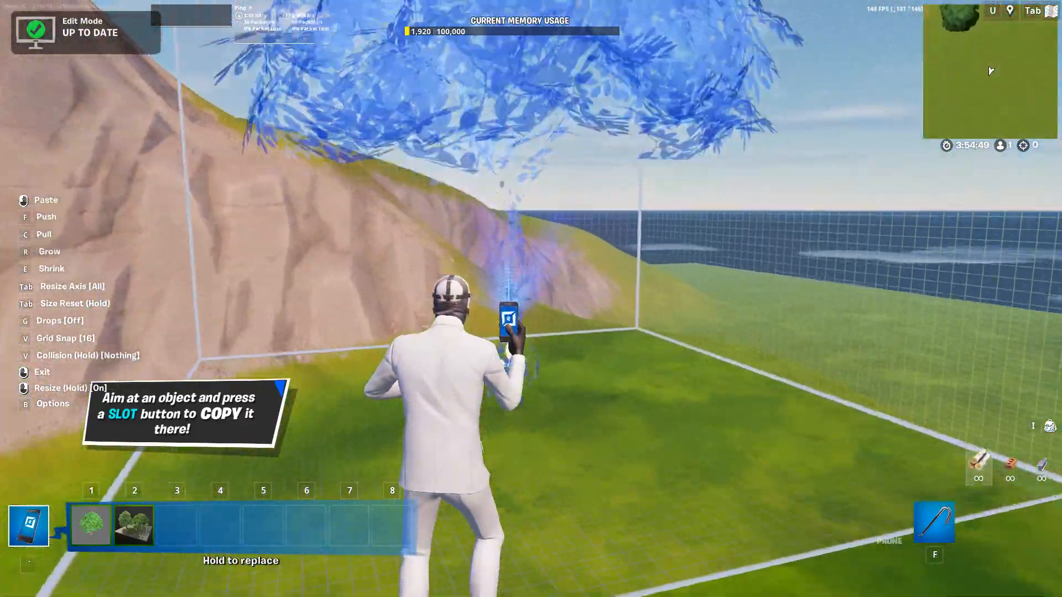
key(r)
right_click(531, 299)
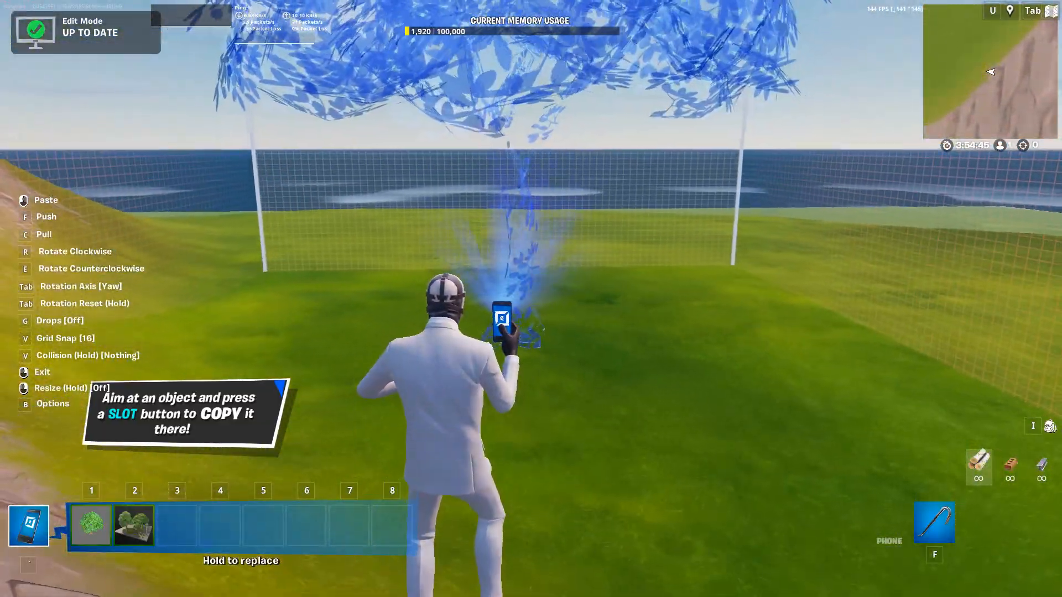
- Switch to the harvesting tool and run across the open grassland to view the island
key(f)
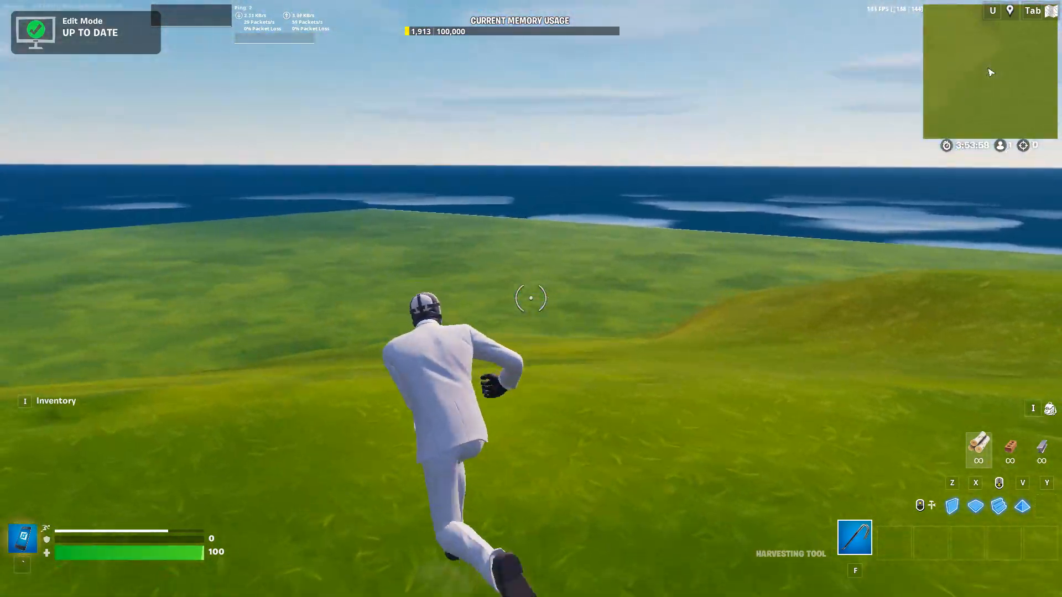
key(w)
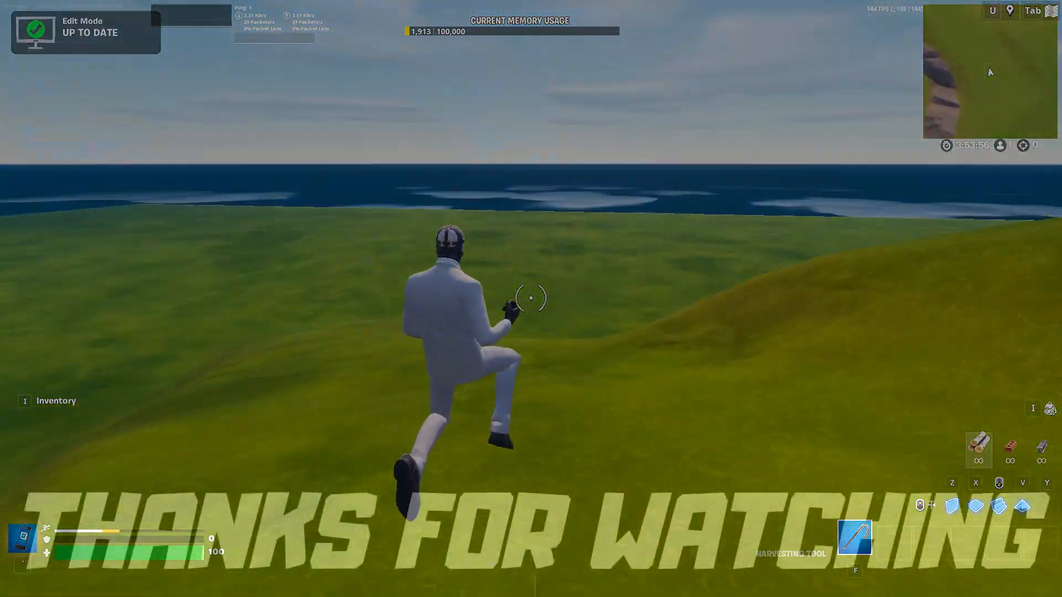